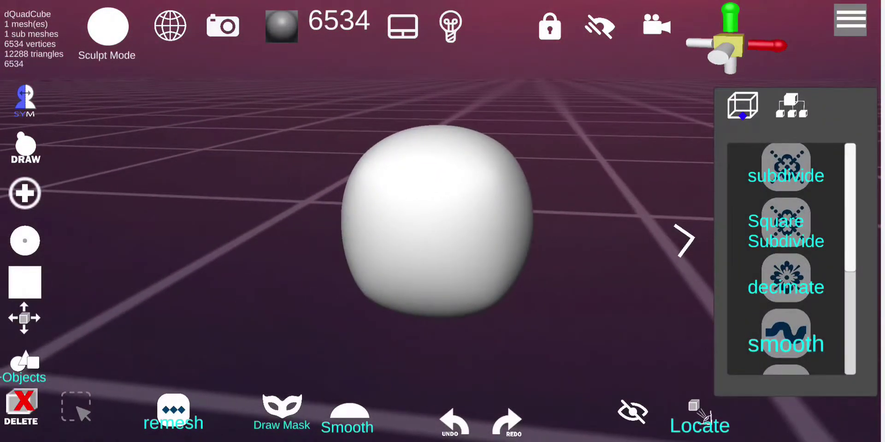
Switch the rounded cube to VertexPaint mode with green paint, zoomed out slightly.
{"action": "left_click", "coordinate": [107, 26]}
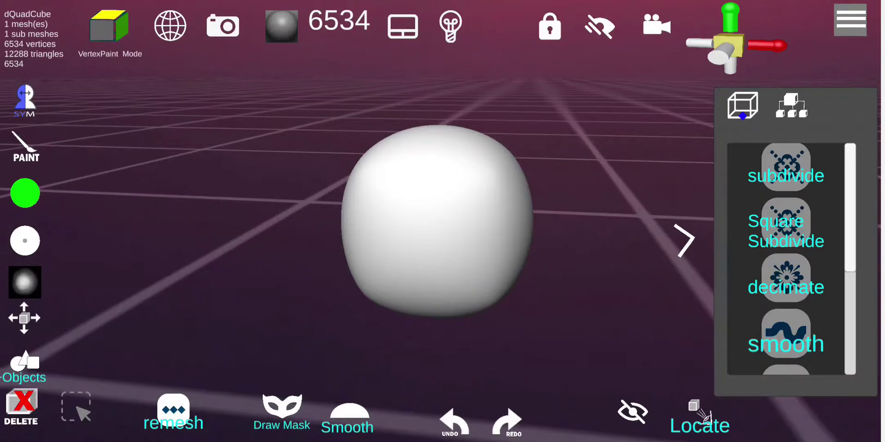
{"action": "scroll", "coordinate": [426, 276], "scroll_direction": "down", "scroll_amount": 2}
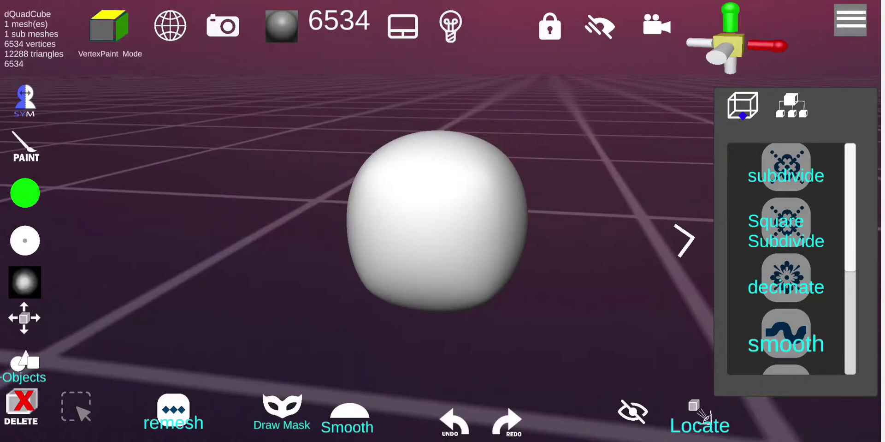
Turn symmetry off and paint green patches on the cube's upper sides.
{"action": "left_click_drag", "start_coordinate": [598, 256], "coordinate": [602, 296]}
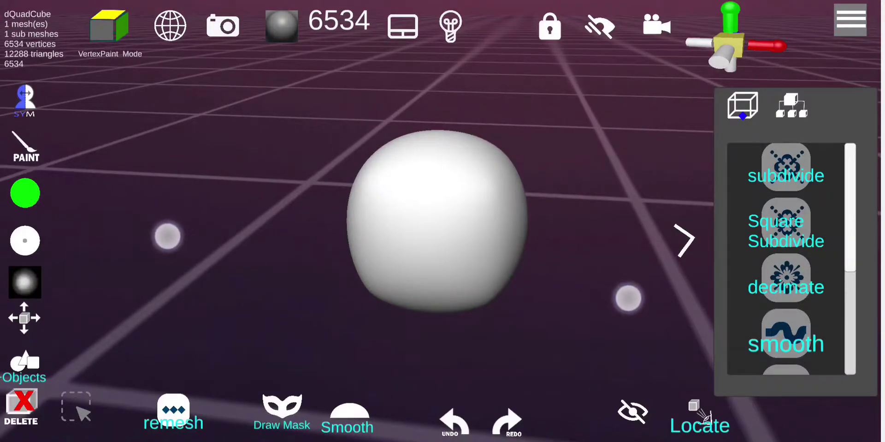
{"action": "left_click_drag", "start_coordinate": [613, 292], "coordinate": [615, 299]}
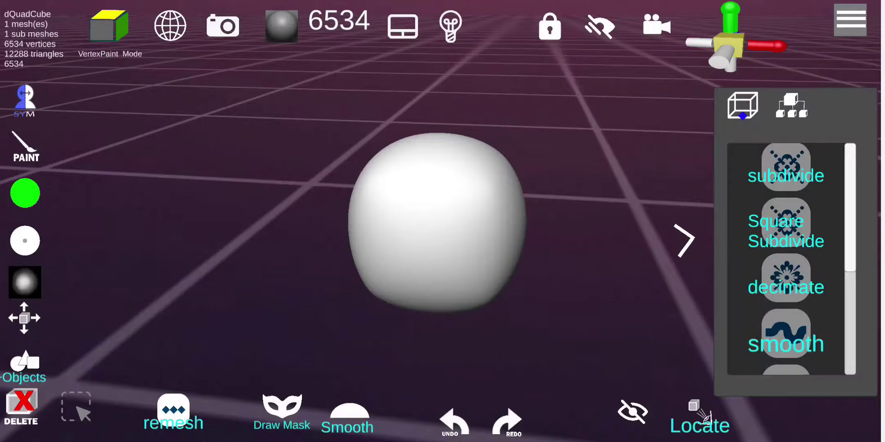
{"action": "left_click", "coordinate": [25, 99]}
{"action": "left_click_drag", "start_coordinate": [488, 170], "coordinate": [476, 209]}
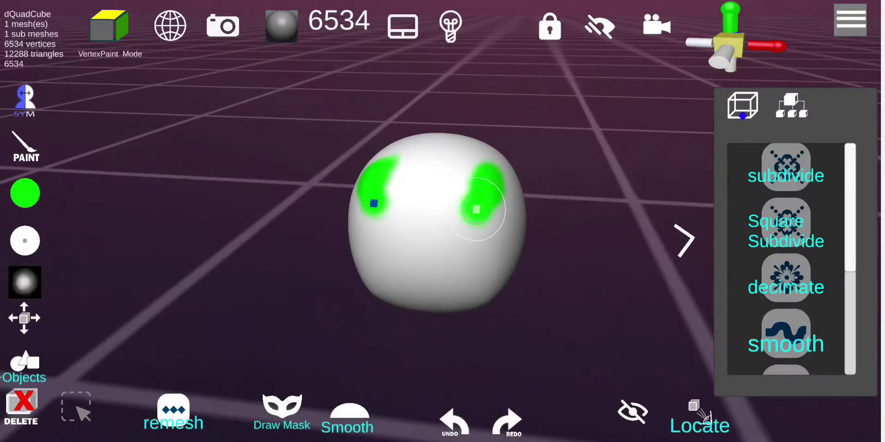
Set the symmetry axis to Y and paint green mirrored across the upper centre and centre gap.
{"action": "left_click", "coordinate": [25, 240]}
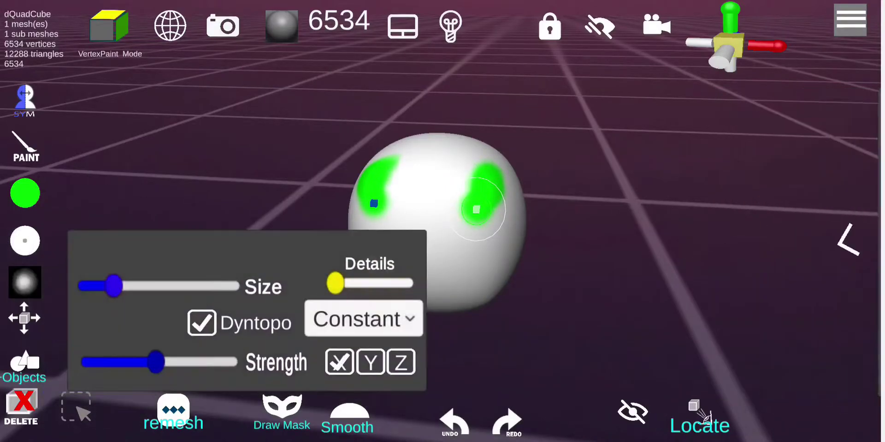
{"action": "left_click", "coordinate": [370, 362]}
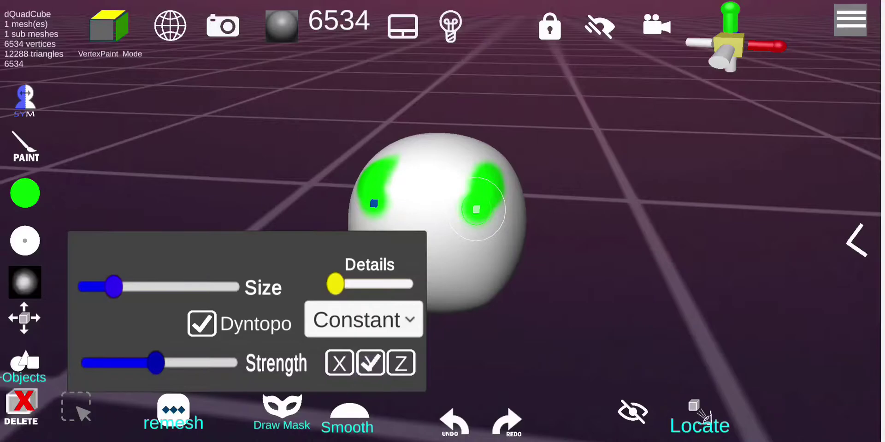
{"action": "left_click", "coordinate": [25, 241]}
{"action": "mouse_move", "coordinate": [478, 210]}
{"action": "left_mouse_down"}
{"action": "mouse_move", "coordinate": [455, 150]}
{"action": "mouse_move", "coordinate": [457, 201]}
{"action": "left_mouse_up"}
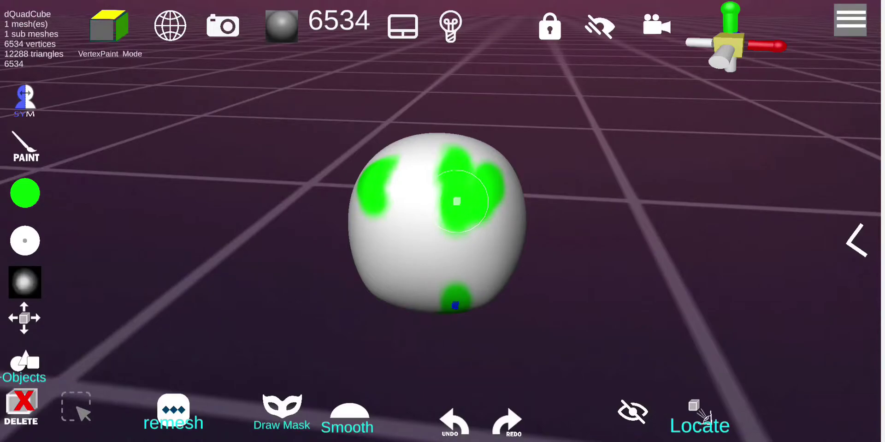
{"action": "left_click", "coordinate": [25, 240]}
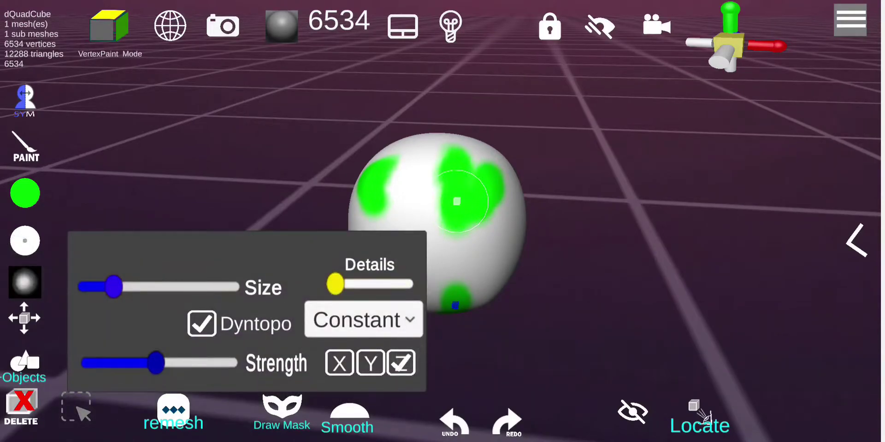
{"action": "left_click", "coordinate": [25, 240]}
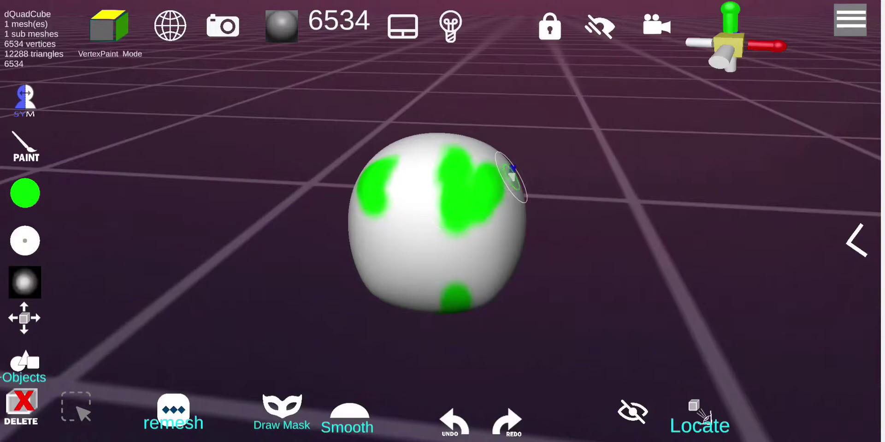
{"action": "left_click_drag", "start_coordinate": [652, 288], "coordinate": [649, 267]}
{"action": "left_click_drag", "start_coordinate": [466, 228], "coordinate": [484, 229]}
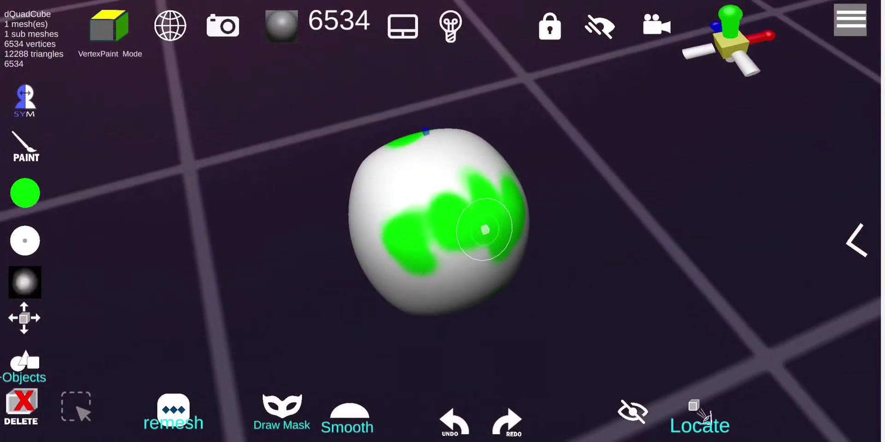
Change the symmetry axis to X and turn mirrored painting off.
{"action": "left_click", "coordinate": [24, 240]}
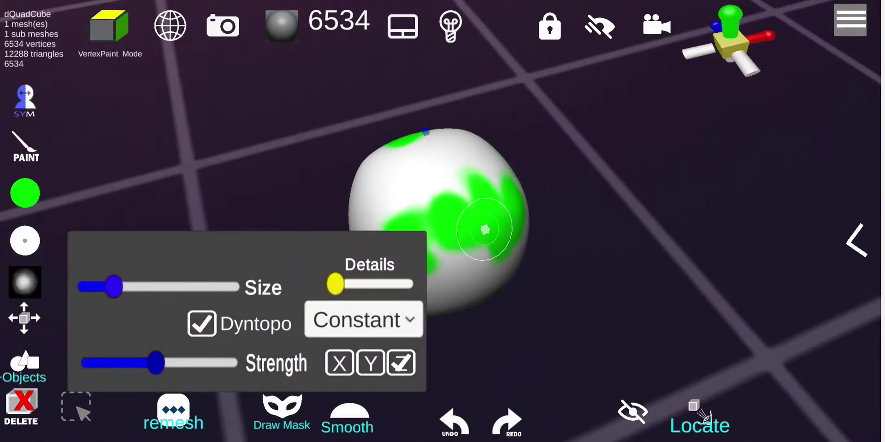
{"action": "left_click_drag", "start_coordinate": [332, 377], "coordinate": [337, 372]}
{"action": "left_click", "coordinate": [343, 358]}
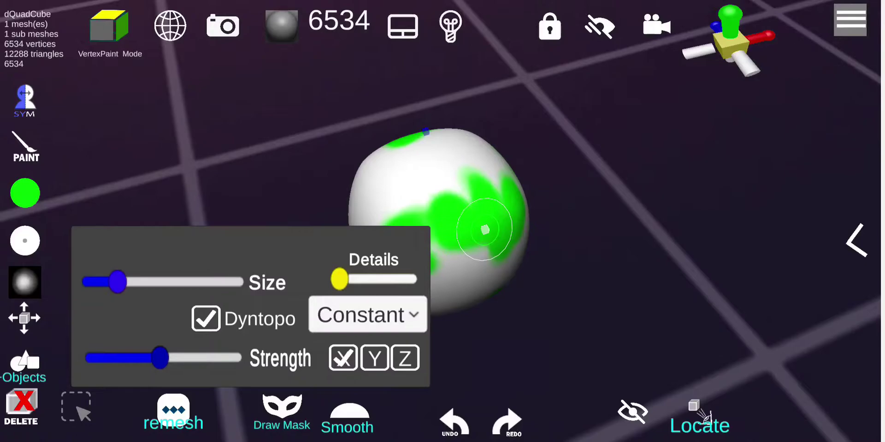
{"action": "left_click", "coordinate": [25, 98]}
Turn symmetry back on and scroll the PAINT brush list to the Vertex paint and fill brushes.
{"action": "left_click", "coordinate": [25, 98]}
{"action": "left_click", "coordinate": [24, 146]}
{"action": "scroll", "coordinate": [170, 226], "scroll_direction": "down", "scroll_amount": 5}
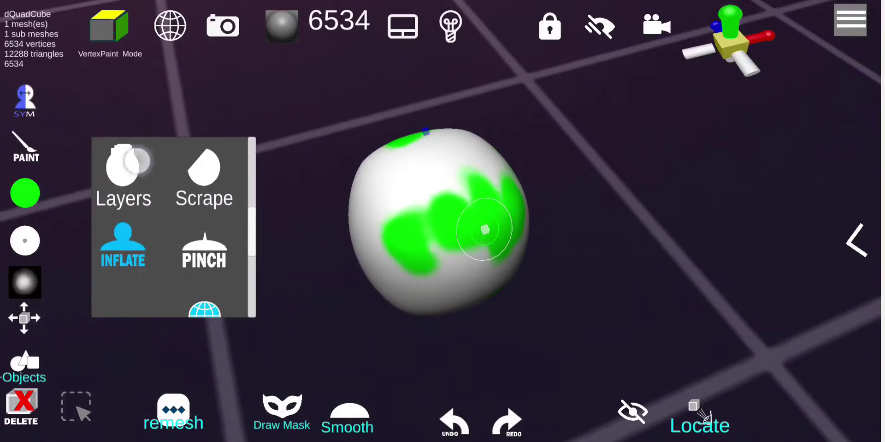
{"action": "scroll", "coordinate": [171, 226], "scroll_direction": "down", "scroll_amount": 2}
{"action": "scroll", "coordinate": [170, 226], "scroll_direction": "down", "scroll_amount": 3}
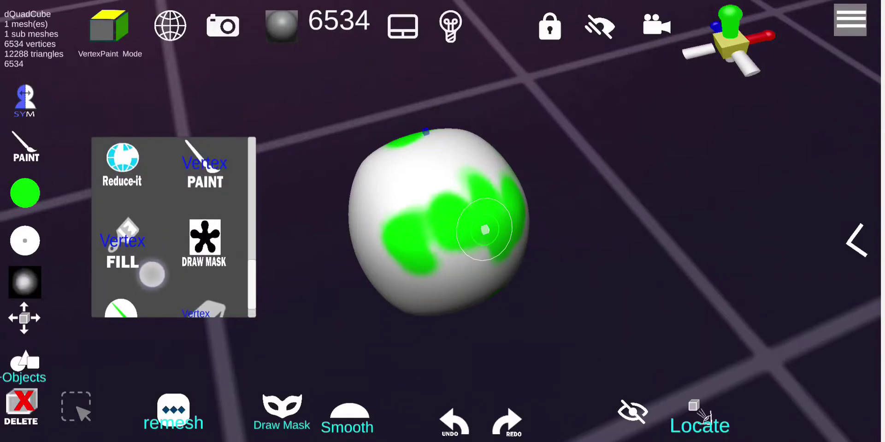
{"action": "scroll", "coordinate": [152, 274], "scroll_direction": "down", "scroll_amount": 2}
{"action": "scroll", "coordinate": [134, 264], "scroll_direction": "up", "scroll_amount": 1}
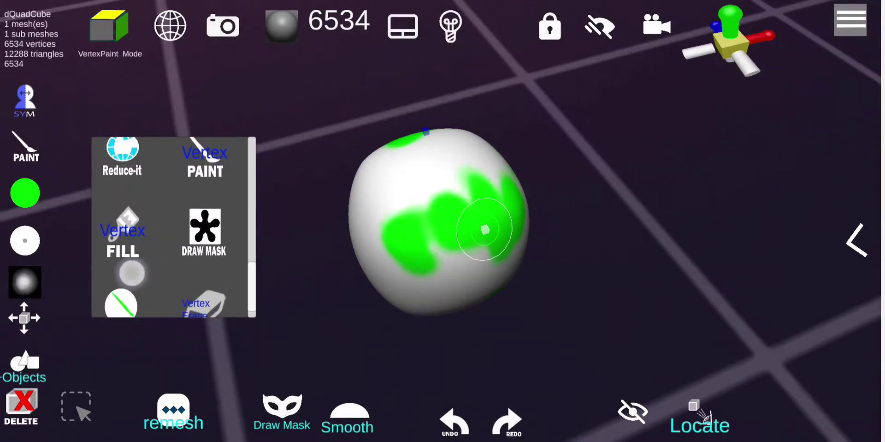
{"action": "scroll", "coordinate": [134, 263], "scroll_direction": "up", "scroll_amount": 1}
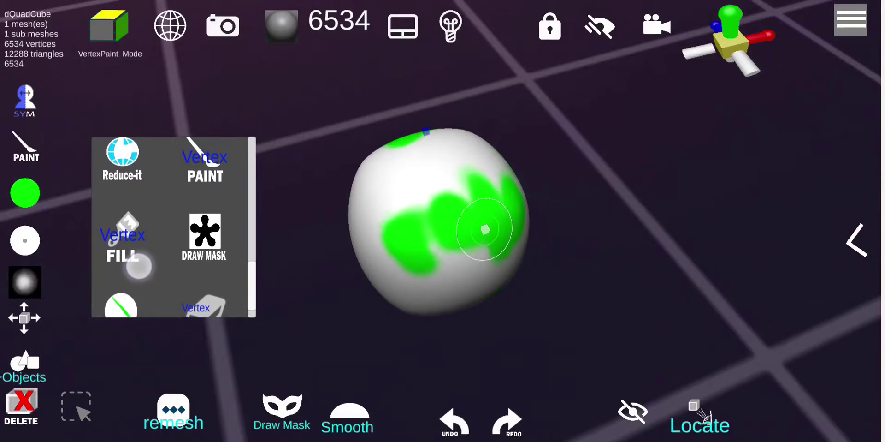
{"action": "scroll", "coordinate": [141, 266], "scroll_direction": "down", "scroll_amount": 2}
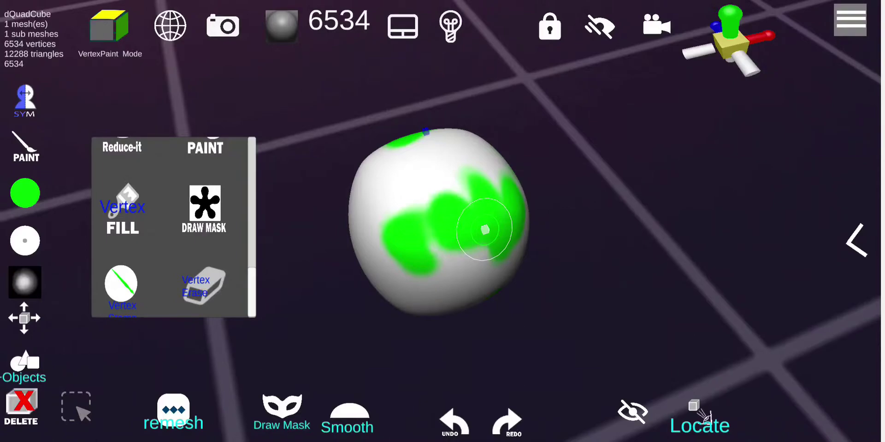
{"action": "scroll", "coordinate": [140, 266], "scroll_direction": "down", "scroll_amount": 1}
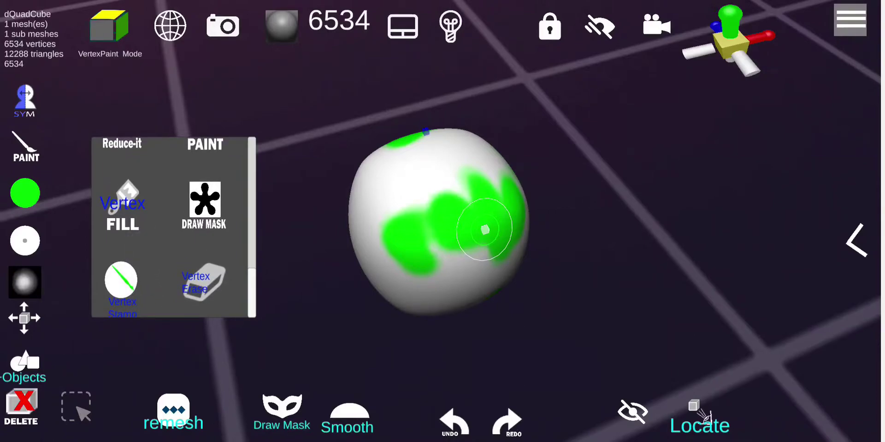
{"action": "left_click_drag", "start_coordinate": [570, 303], "coordinate": [571, 322]}
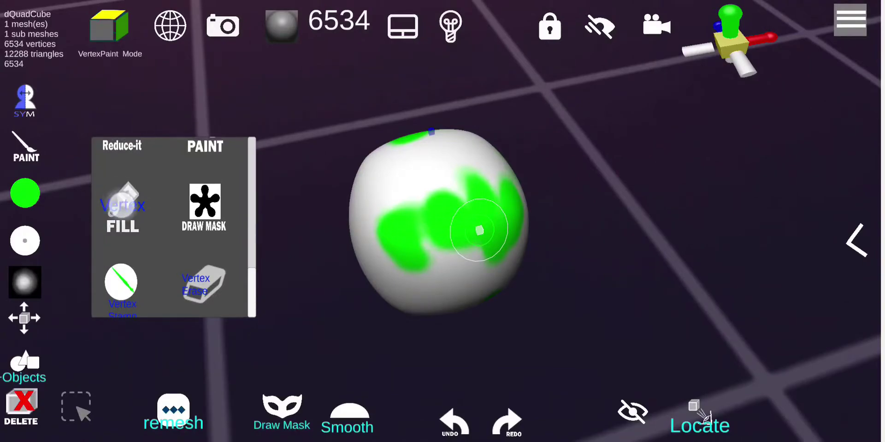
{"action": "scroll", "coordinate": [174, 225], "scroll_direction": "up", "scroll_amount": 2}
Choose the Vertex Fill brush with deep red colour BD0404.
{"action": "left_click", "coordinate": [122, 251]}
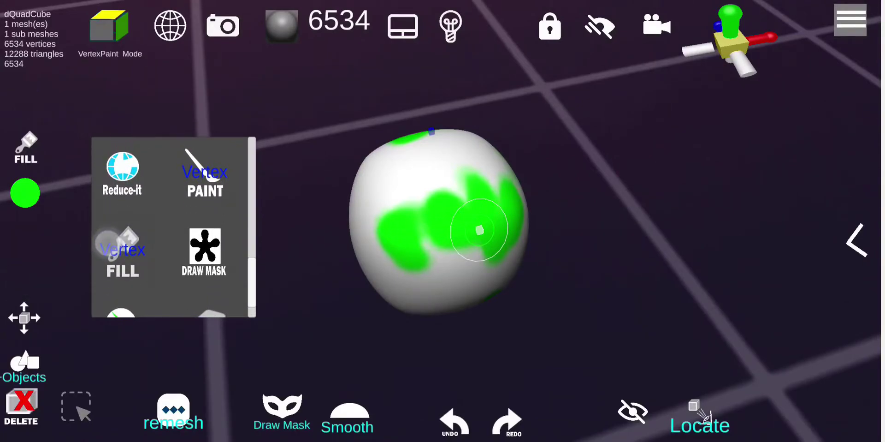
{"action": "left_click", "coordinate": [10, 189]}
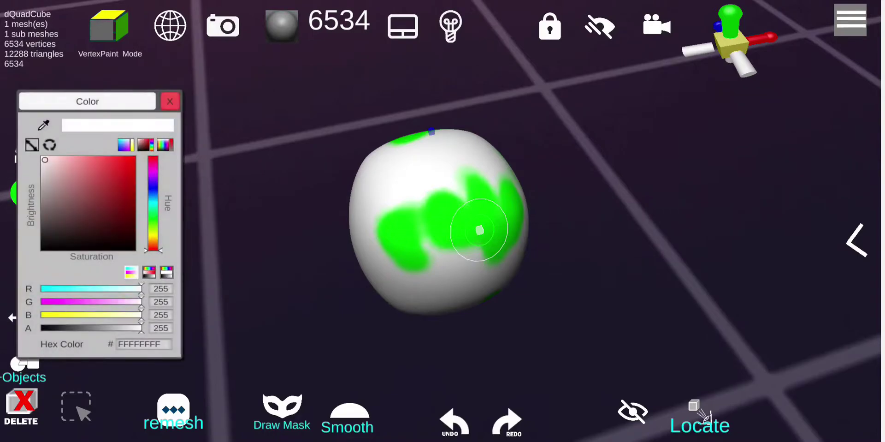
{"action": "left_click_drag", "start_coordinate": [121, 187], "coordinate": [129, 182]}
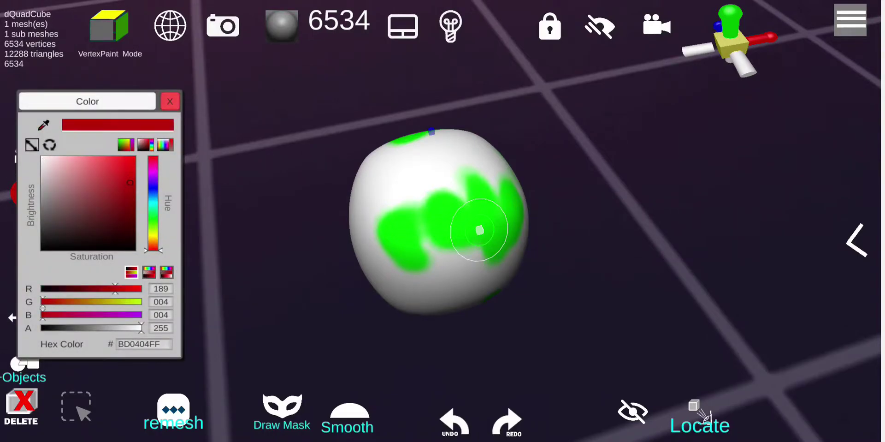
{"action": "left_click", "coordinate": [167, 98]}
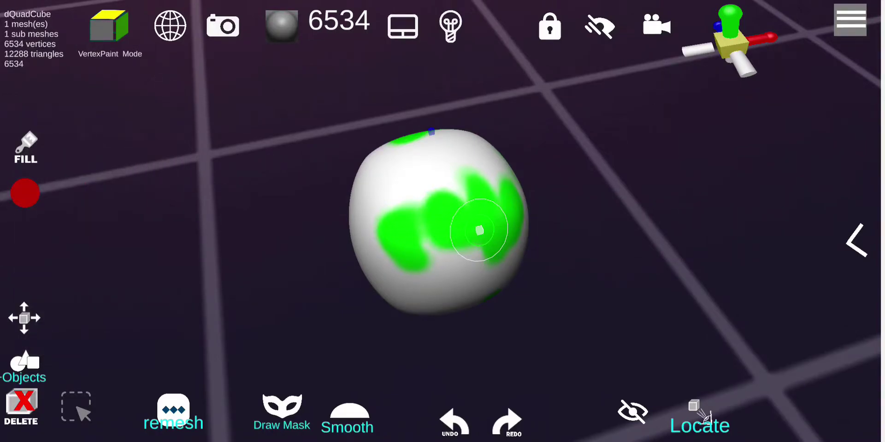
Fill the whole cube red, then undo the fill.
{"action": "left_click", "coordinate": [26, 147]}
{"action": "mouse_move", "coordinate": [607, 317]}
{"action": "left_mouse_down"}
{"action": "mouse_move", "coordinate": [565, 255]}
{"action": "mouse_move", "coordinate": [717, 290]}
{"action": "left_mouse_up"}
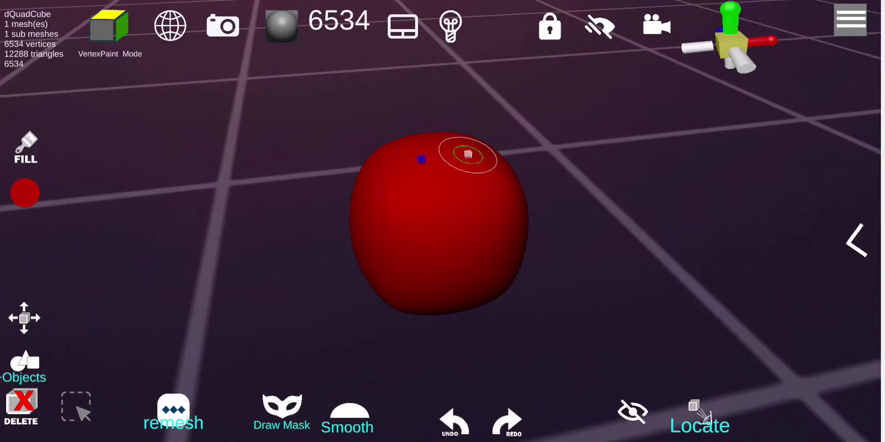
{"action": "left_click", "coordinate": [455, 420]}
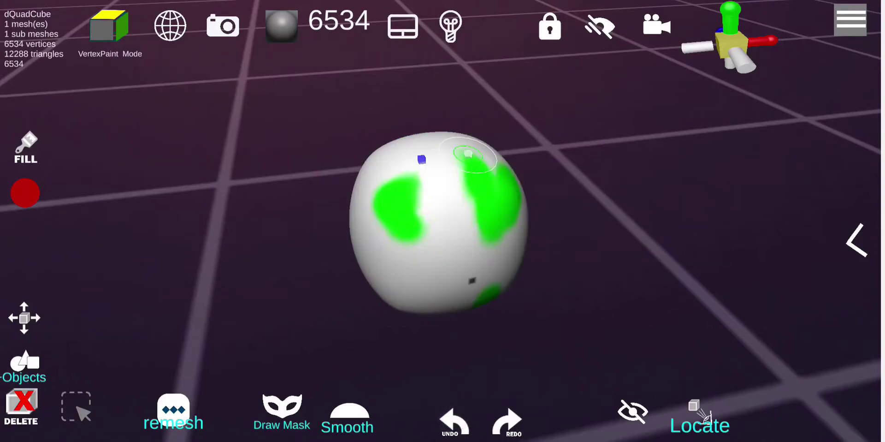
{"action": "left_click", "coordinate": [26, 146]}
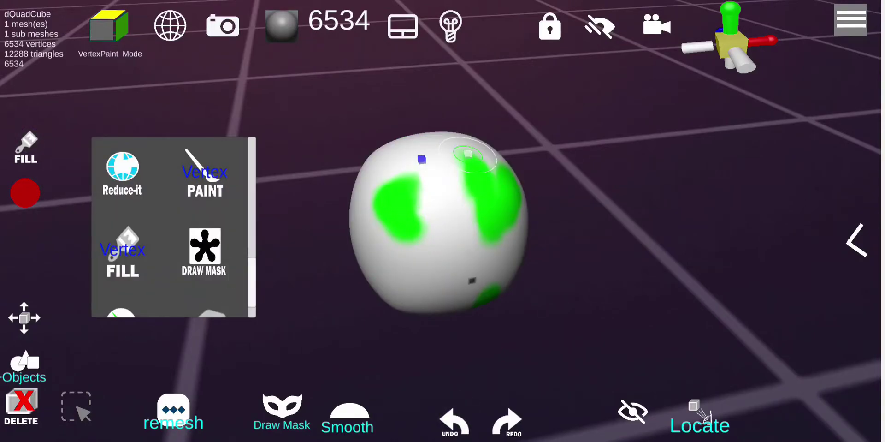
{"action": "scroll", "coordinate": [170, 226], "scroll_direction": "down", "scroll_amount": 2}
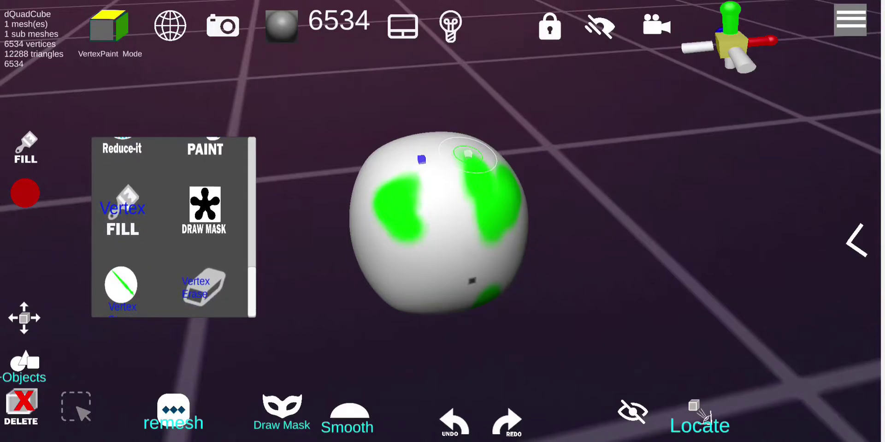
Draw a mask over the centre of the cube's front.
{"action": "left_click", "coordinate": [205, 205]}
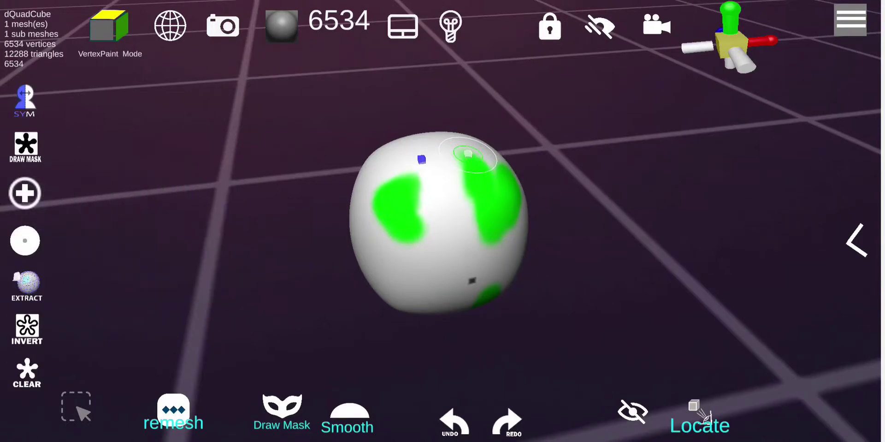
{"action": "mouse_move", "coordinate": [468, 154]}
{"action": "left_mouse_down"}
{"action": "mouse_move", "coordinate": [450, 231]}
{"action": "mouse_move", "coordinate": [468, 221]}
{"action": "mouse_move", "coordinate": [451, 213]}
{"action": "mouse_move", "coordinate": [424, 234]}
{"action": "mouse_move", "coordinate": [441, 231]}
{"action": "left_mouse_up"}
{"action": "left_click_drag", "start_coordinate": [589, 304], "coordinate": [618, 314]}
Switch to the Vertex Paint brush and paint red around the masked area.
{"action": "left_click", "coordinate": [26, 145]}
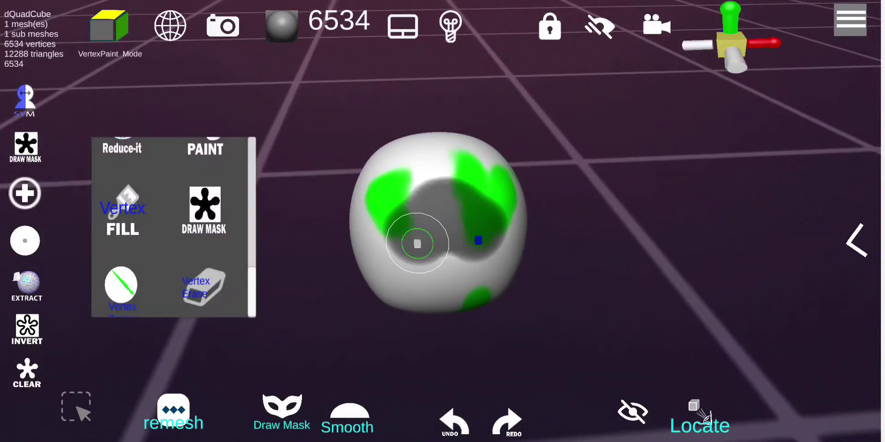
{"action": "scroll", "coordinate": [171, 226], "scroll_direction": "up", "scroll_amount": 2}
{"action": "left_click", "coordinate": [203, 175]}
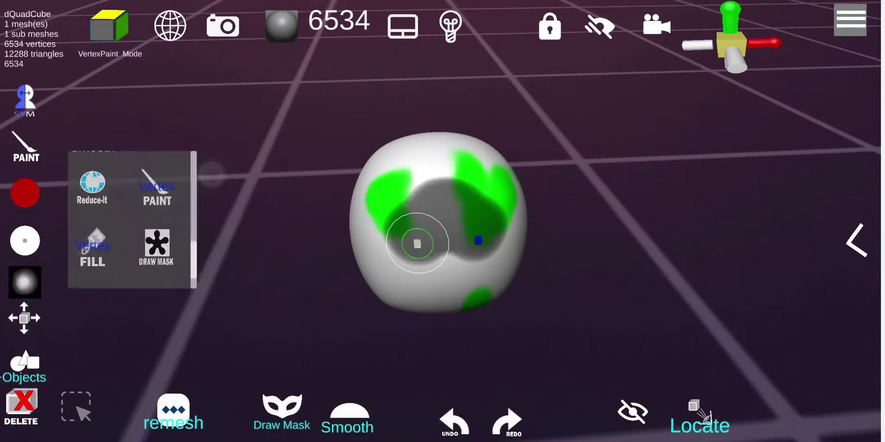
{"action": "mouse_move", "coordinate": [418, 243]}
{"action": "left_mouse_down"}
{"action": "mouse_move", "coordinate": [476, 182]}
{"action": "mouse_move", "coordinate": [476, 197]}
{"action": "mouse_move", "coordinate": [504, 198]}
{"action": "mouse_move", "coordinate": [489, 256]}
{"action": "mouse_move", "coordinate": [458, 286]}
{"action": "mouse_move", "coordinate": [488, 197]}
{"action": "mouse_move", "coordinate": [452, 182]}
{"action": "mouse_move", "coordinate": [454, 173]}
{"action": "left_mouse_up"}
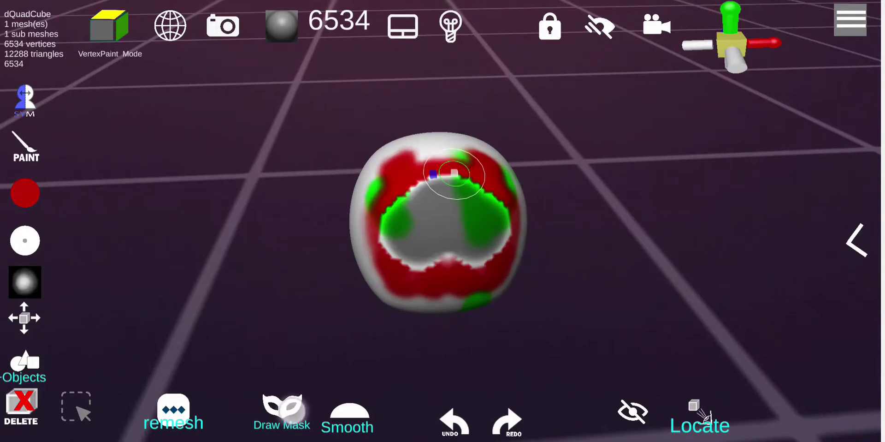
Invert the mask, mask a stroke down the middle, and paint red over the unmasked area.
{"action": "left_click", "coordinate": [283, 407]}
{"action": "left_click", "coordinate": [27, 328]}
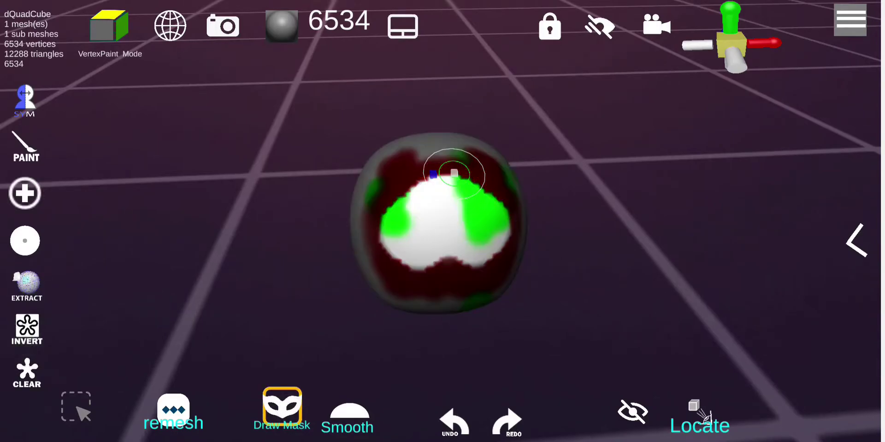
{"action": "left_click_drag", "start_coordinate": [454, 173], "coordinate": [453, 214]}
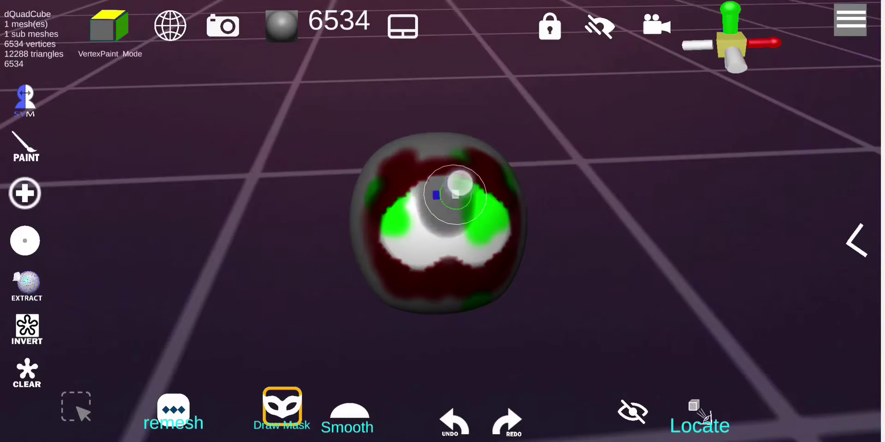
{"action": "left_click", "coordinate": [282, 406]}
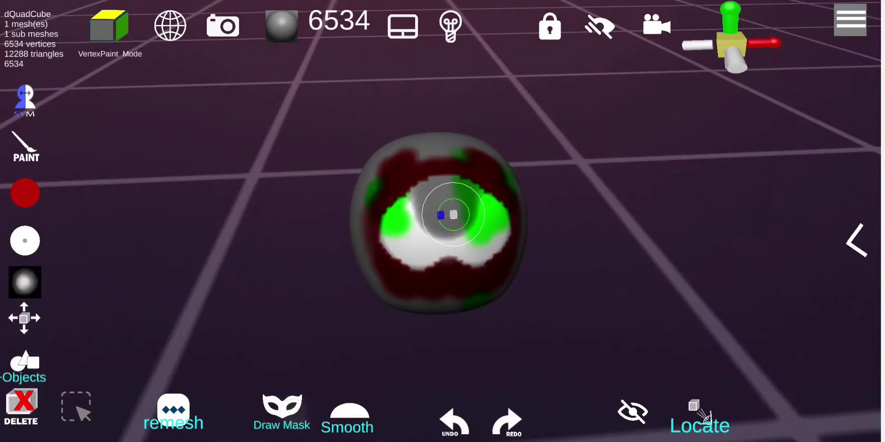
{"action": "mouse_move", "coordinate": [454, 214]}
{"action": "left_mouse_down"}
{"action": "mouse_move", "coordinate": [484, 202]}
{"action": "mouse_move", "coordinate": [494, 251]}
{"action": "mouse_move", "coordinate": [498, 217]}
{"action": "mouse_move", "coordinate": [465, 239]}
{"action": "mouse_move", "coordinate": [480, 252]}
{"action": "mouse_move", "coordinate": [478, 271]}
{"action": "left_mouse_up"}
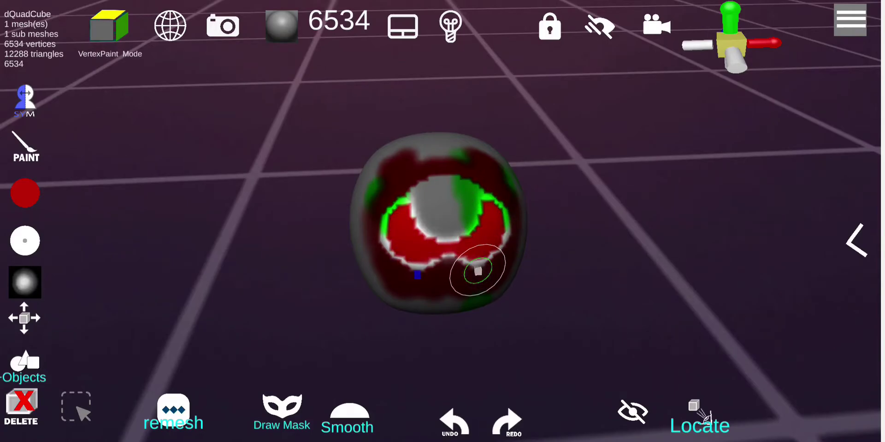
Clear the mask and undo twice to remove the red paint.
{"action": "left_click_drag", "start_coordinate": [599, 323], "coordinate": [567, 286]}
{"action": "left_click", "coordinate": [282, 407]}
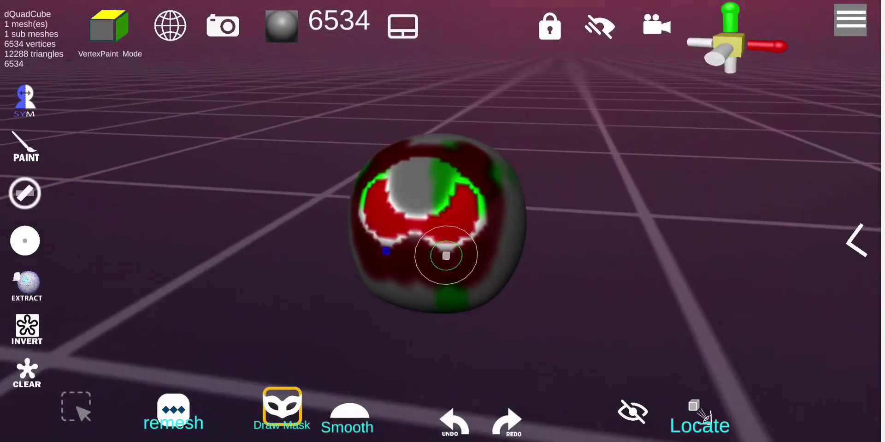
{"action": "left_click", "coordinate": [26, 371]}
{"action": "mouse_move", "coordinate": [587, 287]}
{"action": "left_mouse_down"}
{"action": "mouse_move", "coordinate": [668, 329]}
{"action": "mouse_move", "coordinate": [613, 300]}
{"action": "left_mouse_up"}
{"action": "left_click", "coordinate": [282, 407]}
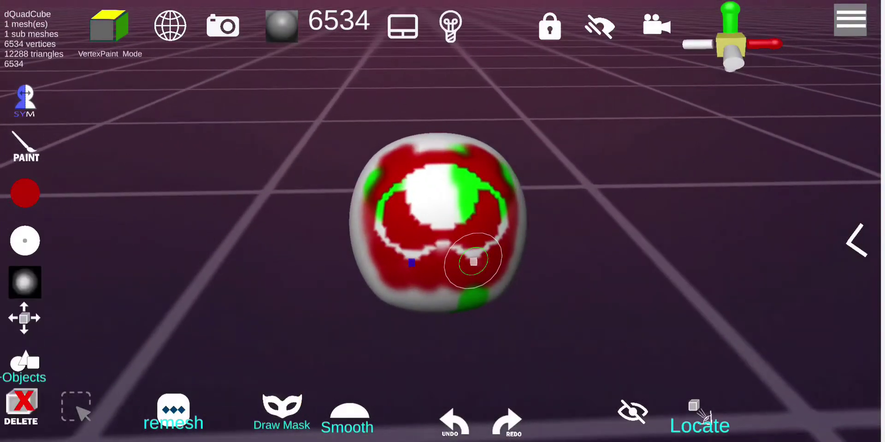
{"action": "left_click", "coordinate": [454, 420]}
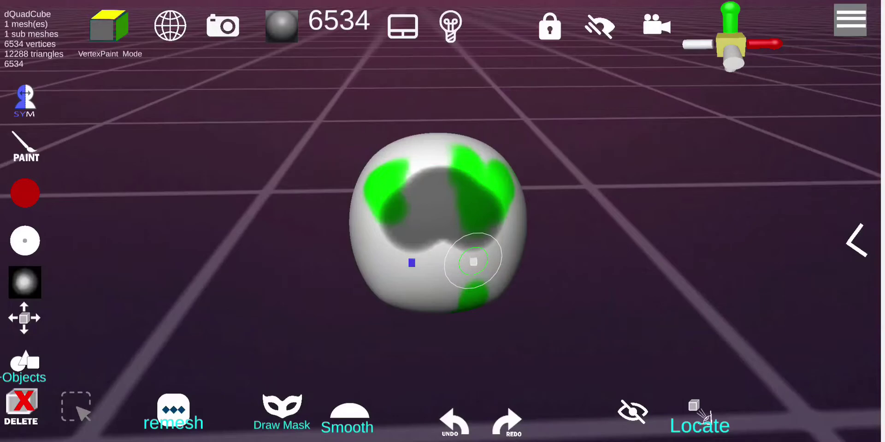
{"action": "left_click", "coordinate": [24, 146]}
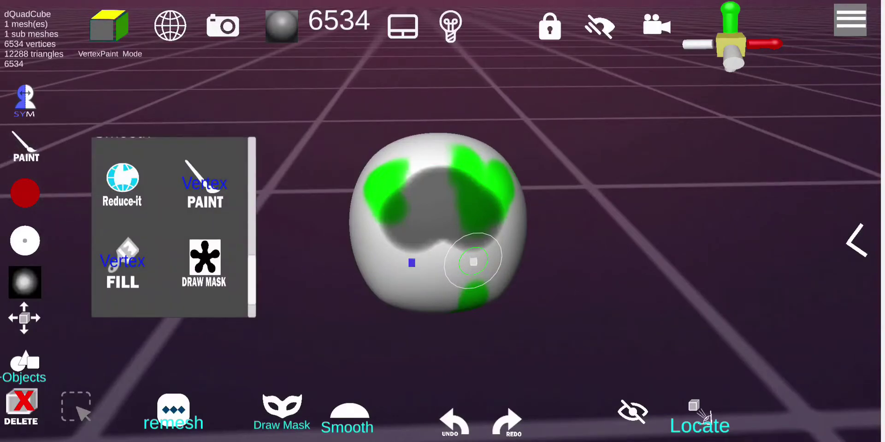
Select the Vertex Stamp brush and clear the grey mask from the model.
{"action": "scroll", "coordinate": [174, 226], "scroll_direction": "down", "scroll_amount": 3}
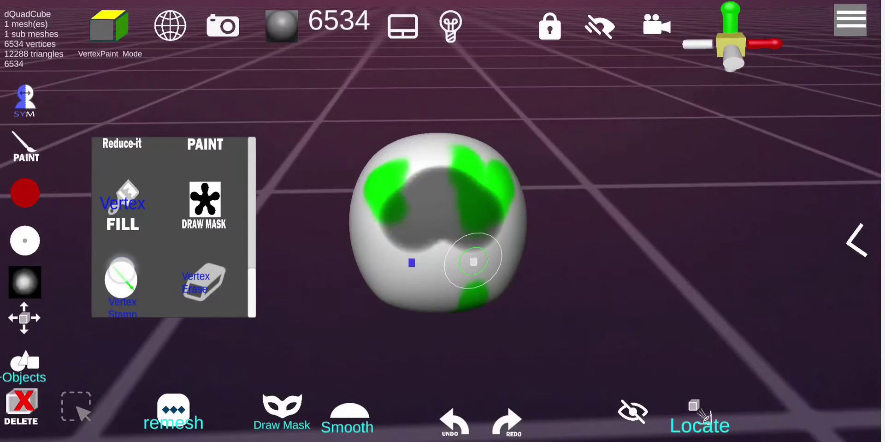
{"action": "left_click", "coordinate": [121, 279]}
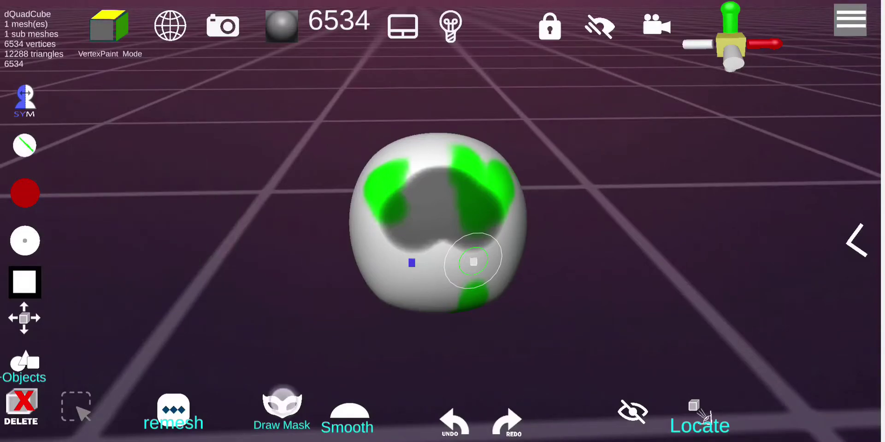
{"action": "left_click", "coordinate": [282, 404]}
{"action": "left_click", "coordinate": [27, 373]}
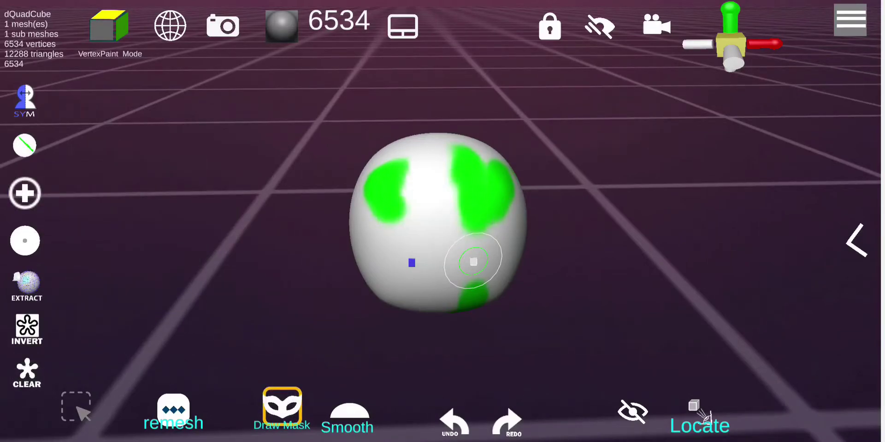
{"action": "left_click_drag", "start_coordinate": [580, 321], "coordinate": [521, 328]}
{"action": "left_click_drag", "start_coordinate": [609, 284], "coordinate": [556, 311]}
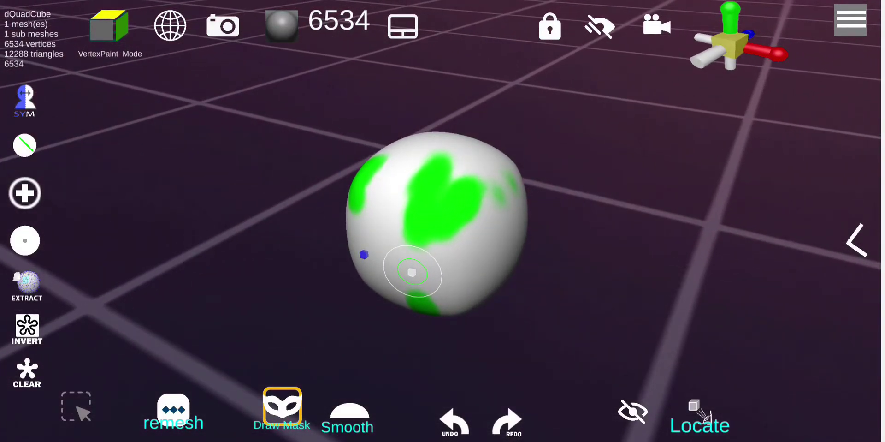
Subdivide the mesh twice to about 50,078 vertices.
{"action": "left_click", "coordinate": [857, 240]}
{"action": "left_click", "coordinate": [786, 166]}
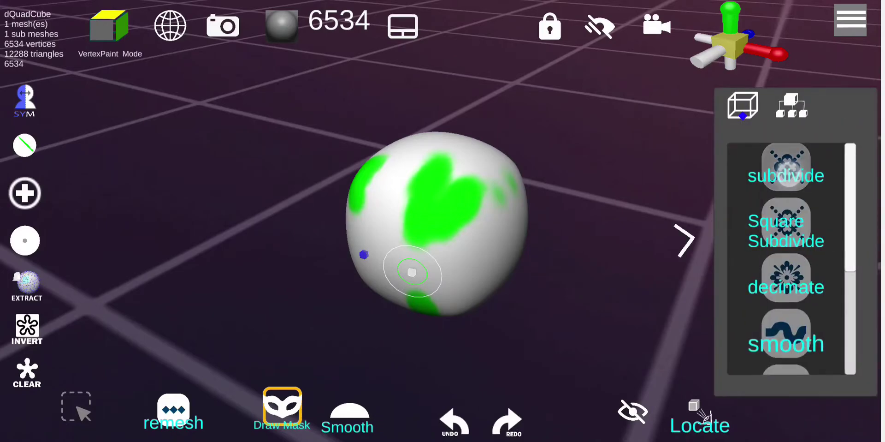
{"action": "left_click", "coordinate": [786, 166]}
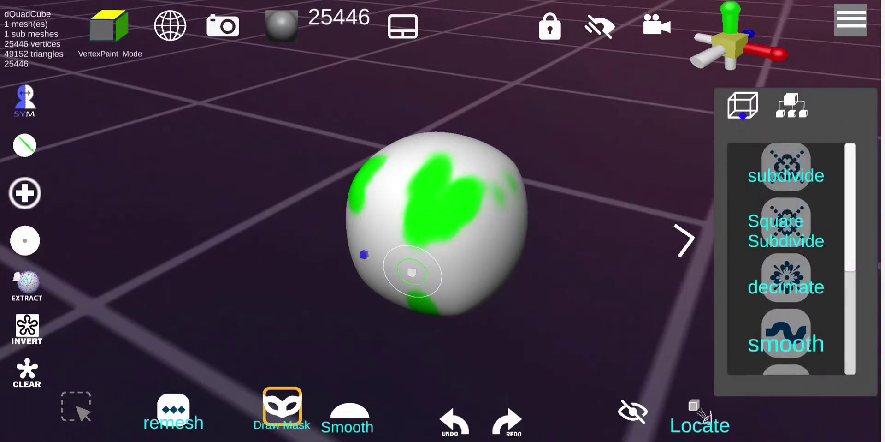
{"action": "left_click_drag", "start_coordinate": [585, 320], "coordinate": [613, 318]}
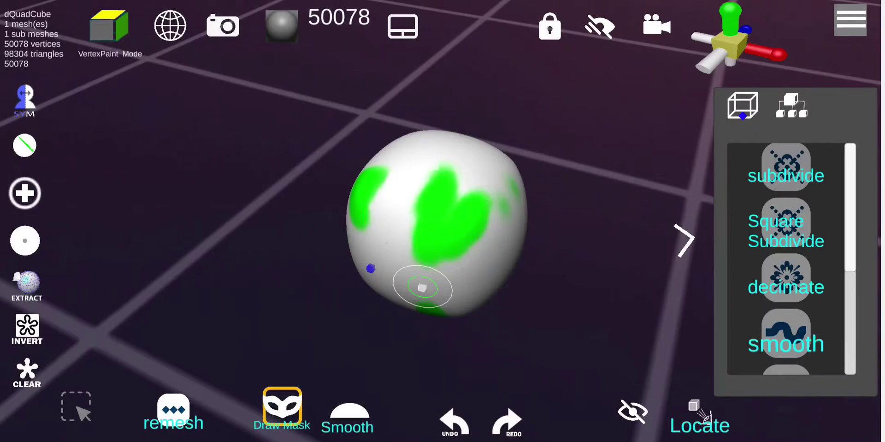
{"action": "left_click", "coordinate": [282, 406]}
{"action": "left_click_drag", "start_coordinate": [578, 286], "coordinate": [555, 290]}
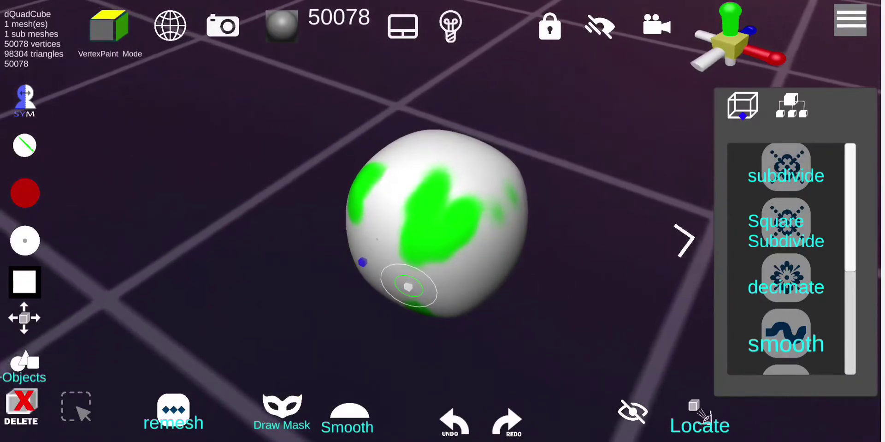
Choose and apply the up-arrow chevron stamp alpha.
{"action": "left_click", "coordinate": [24, 281]}
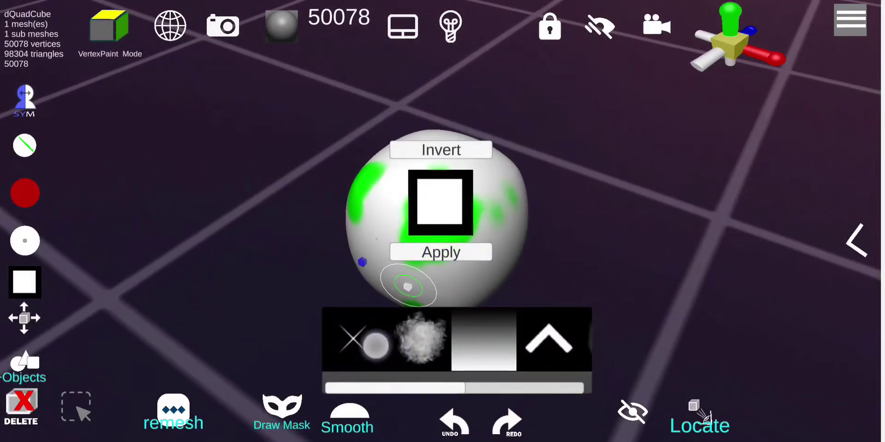
{"action": "left_click_drag", "start_coordinate": [442, 341], "coordinate": [283, 341]}
{"action": "left_click", "coordinate": [450, 339]}
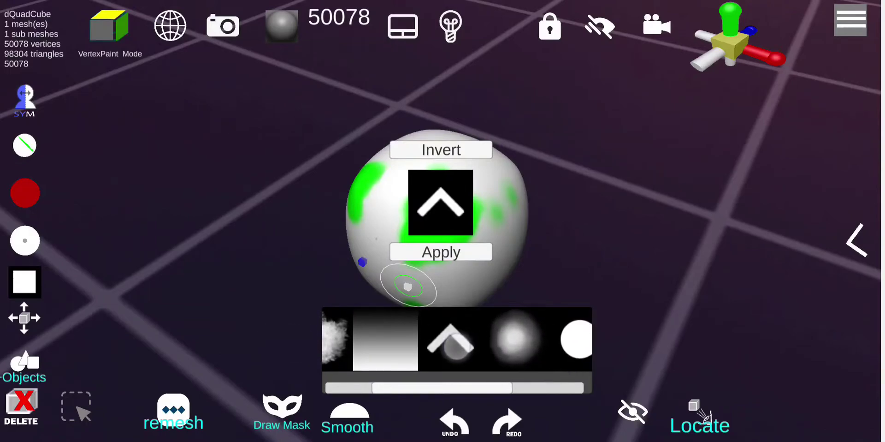
{"action": "left_click", "coordinate": [475, 252]}
Stamp a red chevron onto the sphere's side and inspect it.
{"action": "mouse_move", "coordinate": [570, 280]}
{"action": "left_mouse_down"}
{"action": "mouse_move", "coordinate": [462, 243]}
{"action": "mouse_move", "coordinate": [439, 252]}
{"action": "left_mouse_up"}
{"action": "mouse_move", "coordinate": [494, 270]}
{"action": "left_mouse_down"}
{"action": "mouse_move", "coordinate": [530, 237]}
{"action": "mouse_move", "coordinate": [516, 201]}
{"action": "mouse_move", "coordinate": [539, 258]}
{"action": "mouse_move", "coordinate": [488, 303]}
{"action": "mouse_move", "coordinate": [525, 250]}
{"action": "left_mouse_up"}
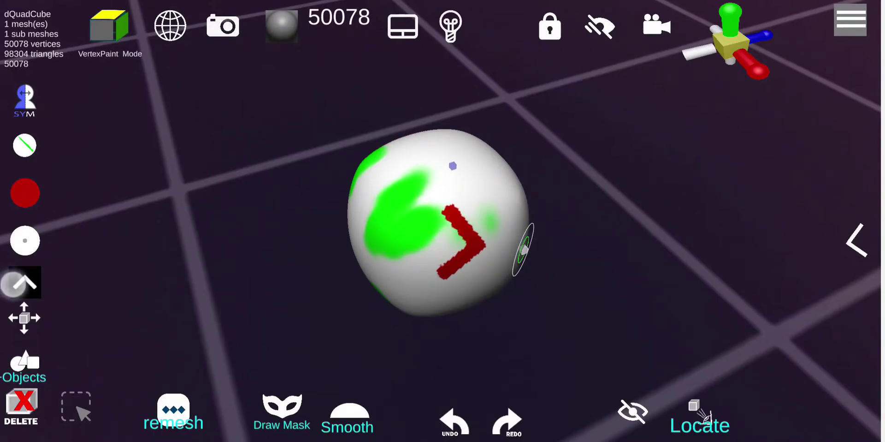
{"action": "left_click", "coordinate": [18, 282]}
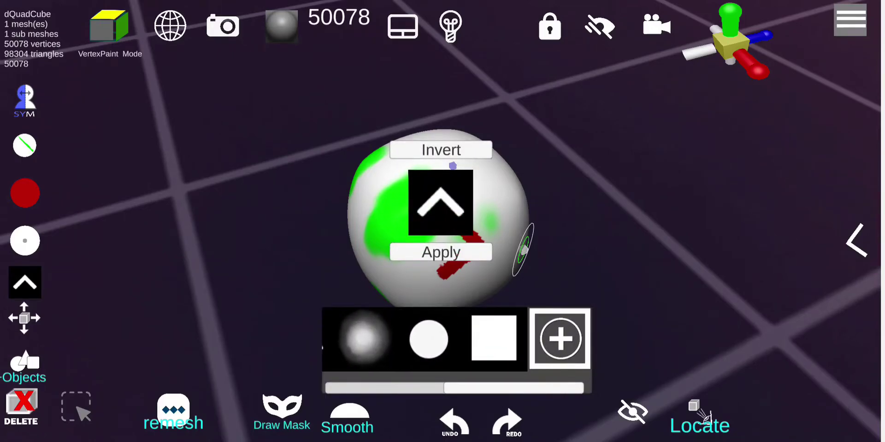
{"action": "left_click", "coordinate": [536, 280]}
{"action": "mouse_move", "coordinate": [536, 280]}
{"action": "left_mouse_down"}
{"action": "mouse_move", "coordinate": [583, 290]}
{"action": "mouse_move", "coordinate": [553, 295]}
{"action": "mouse_move", "coordinate": [530, 337]}
{"action": "left_mouse_up"}
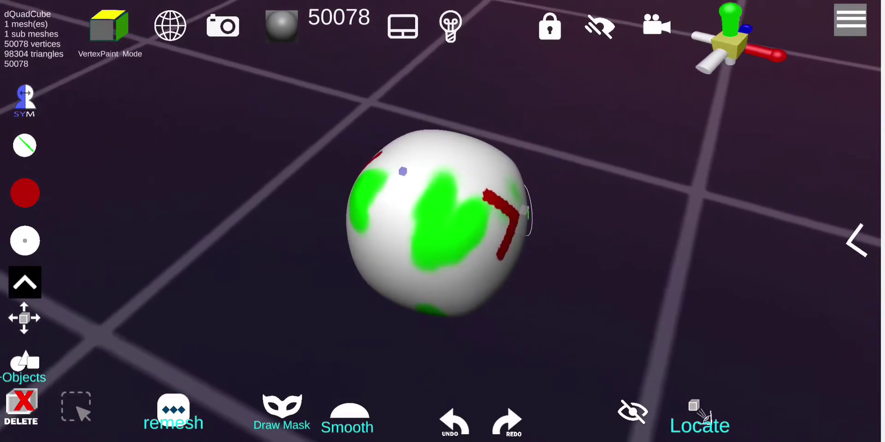
Switch back to the Vertex Paint brush with the angle alpha applied.
{"action": "left_click", "coordinate": [23, 145]}
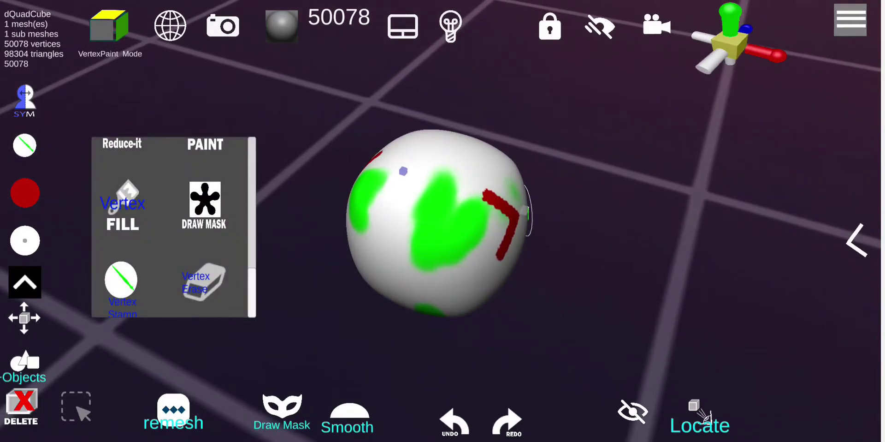
{"action": "left_click_drag", "start_coordinate": [171, 194], "coordinate": [171, 249]}
{"action": "left_click", "coordinate": [205, 184]}
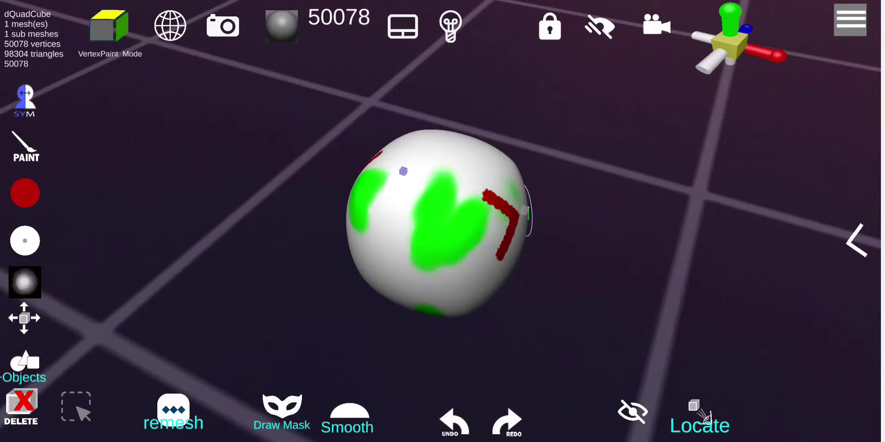
{"action": "left_click", "coordinate": [25, 282]}
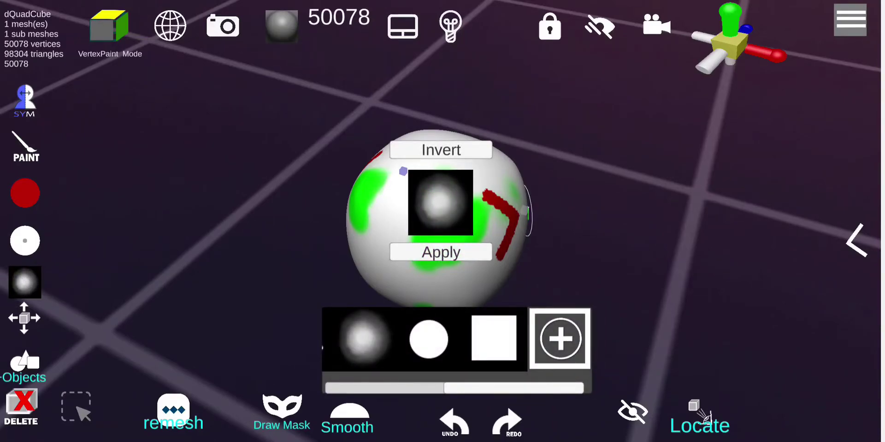
{"action": "left_click_drag", "start_coordinate": [369, 339], "coordinate": [531, 339]}
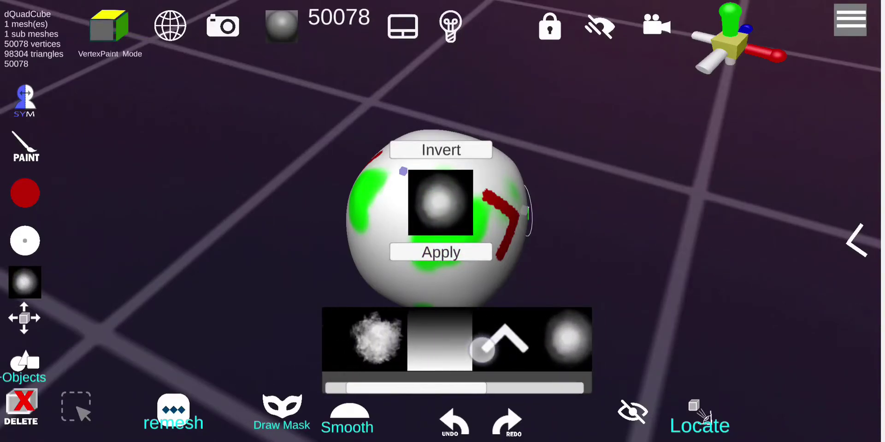
{"action": "left_click", "coordinate": [466, 339]}
{"action": "left_click", "coordinate": [440, 251]}
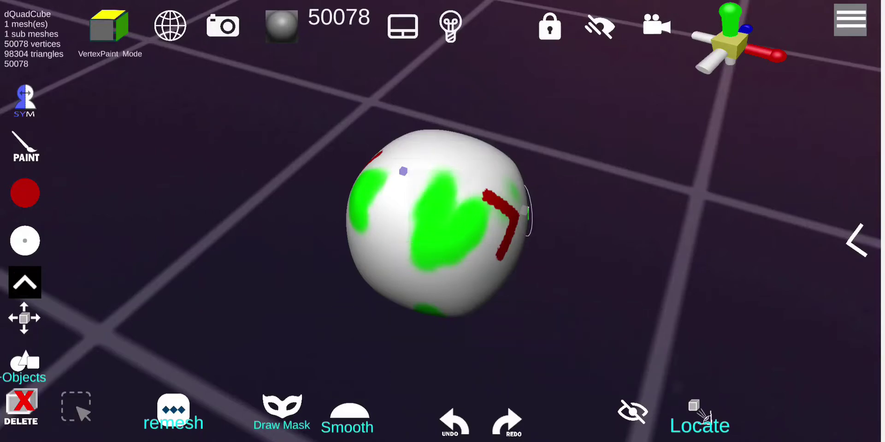
Paint two mirrored red angle marks on the sphere's front.
{"action": "left_click_drag", "start_coordinate": [615, 278], "coordinate": [576, 267]}
{"action": "scroll", "coordinate": [415, 286], "scroll_direction": "up", "scroll_amount": 3}
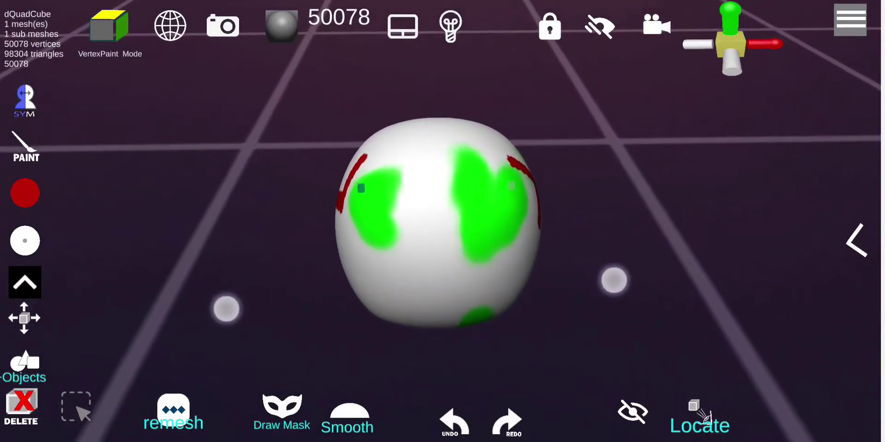
{"action": "left_click", "coordinate": [484, 268]}
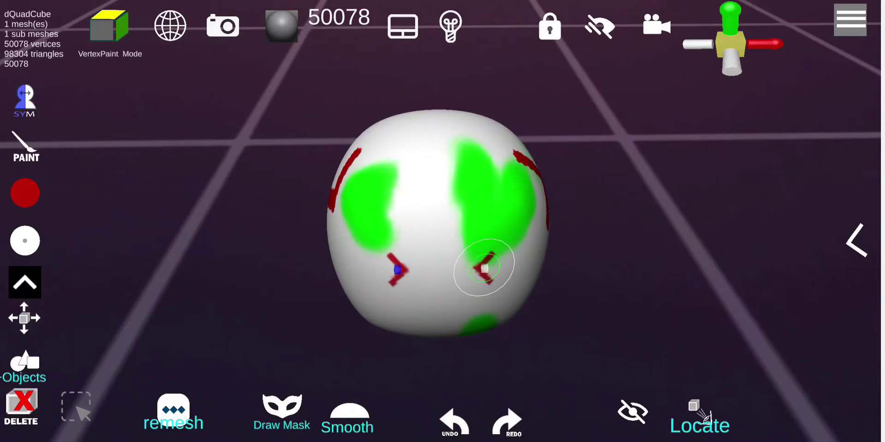
{"action": "left_click_drag", "start_coordinate": [657, 295], "coordinate": [620, 237]}
Move the sphere down slightly and scale it up twice with the move tool.
{"action": "left_click", "coordinate": [24, 319]}
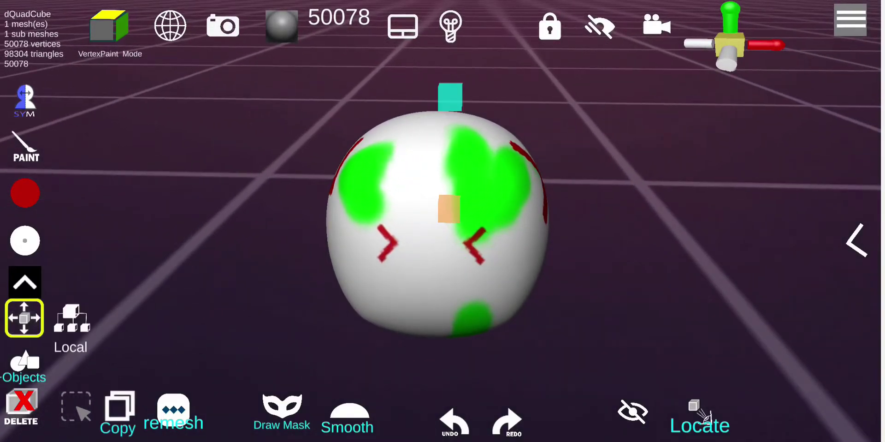
{"action": "left_click_drag", "start_coordinate": [449, 208], "coordinate": [455, 240]}
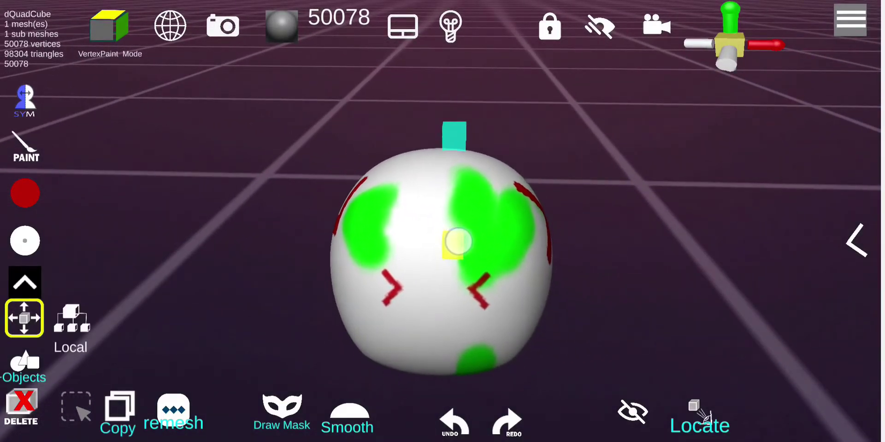
{"action": "left_click_drag", "start_coordinate": [461, 131], "coordinate": [547, 72]}
{"action": "left_click_drag", "start_coordinate": [461, 123], "coordinate": [488, 106]}
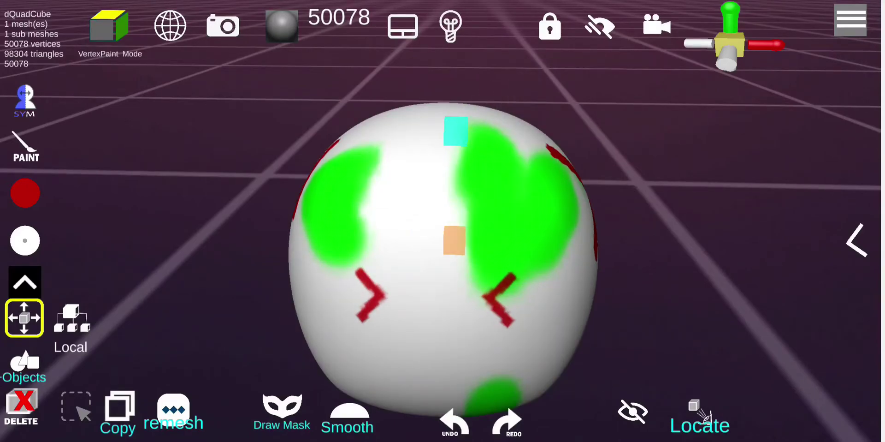
{"action": "scroll", "coordinate": [446, 179], "scroll_direction": "down", "scroll_amount": 3}
{"action": "left_click_drag", "start_coordinate": [668, 262], "coordinate": [637, 229]}
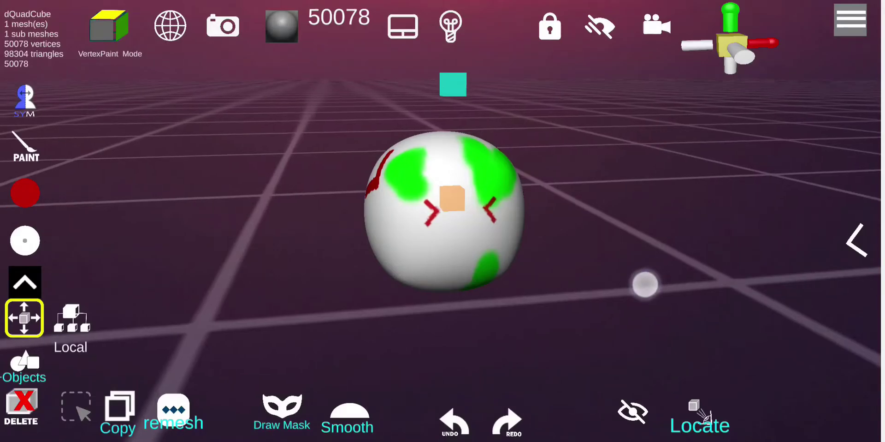
{"action": "left_click_drag", "start_coordinate": [644, 285], "coordinate": [599, 277]}
Use Vertex Erase to rub out the red strokes on the sphere, keeping the green patches.
{"action": "left_click", "coordinate": [26, 145]}
{"action": "left_click_drag", "start_coordinate": [138, 272], "coordinate": [142, 203]}
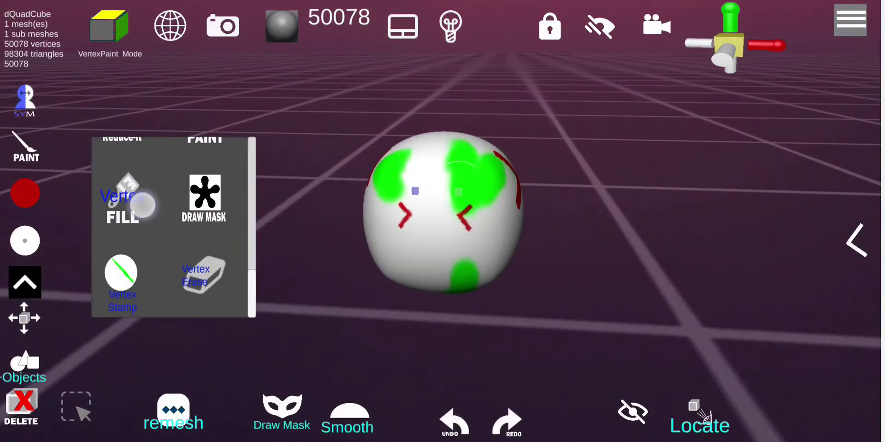
{"action": "left_click", "coordinate": [192, 286]}
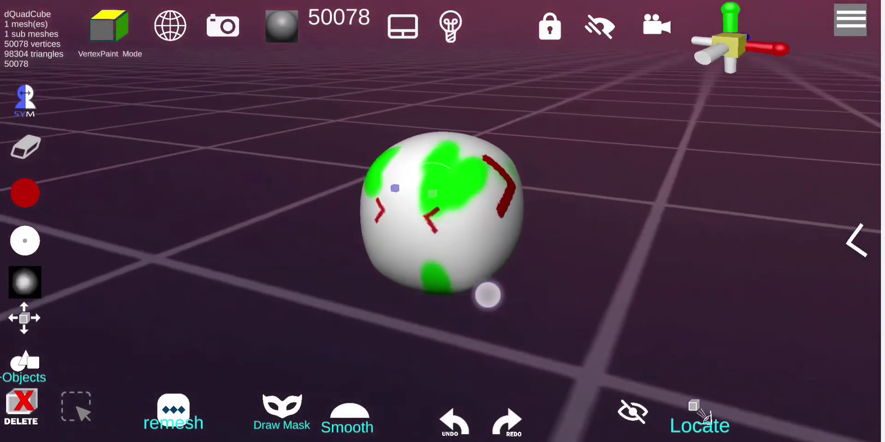
{"action": "mouse_move", "coordinate": [488, 294]}
{"action": "left_mouse_down"}
{"action": "mouse_move", "coordinate": [468, 233]}
{"action": "mouse_move", "coordinate": [493, 221]}
{"action": "mouse_move", "coordinate": [480, 200]}
{"action": "mouse_move", "coordinate": [460, 203]}
{"action": "mouse_move", "coordinate": [449, 194]}
{"action": "mouse_move", "coordinate": [414, 242]}
{"action": "left_mouse_up"}
{"action": "mouse_move", "coordinate": [561, 236]}
{"action": "left_mouse_down"}
{"action": "mouse_move", "coordinate": [450, 249]}
{"action": "mouse_move", "coordinate": [451, 214]}
{"action": "left_mouse_up"}
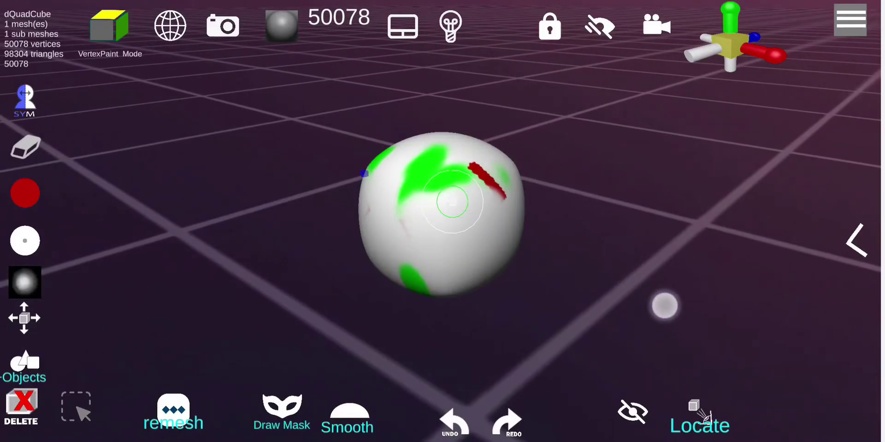
{"action": "mouse_move", "coordinate": [661, 303]}
{"action": "left_mouse_down"}
{"action": "mouse_move", "coordinate": [712, 331]}
{"action": "mouse_move", "coordinate": [653, 299]}
{"action": "mouse_move", "coordinate": [678, 302]}
{"action": "left_mouse_up"}
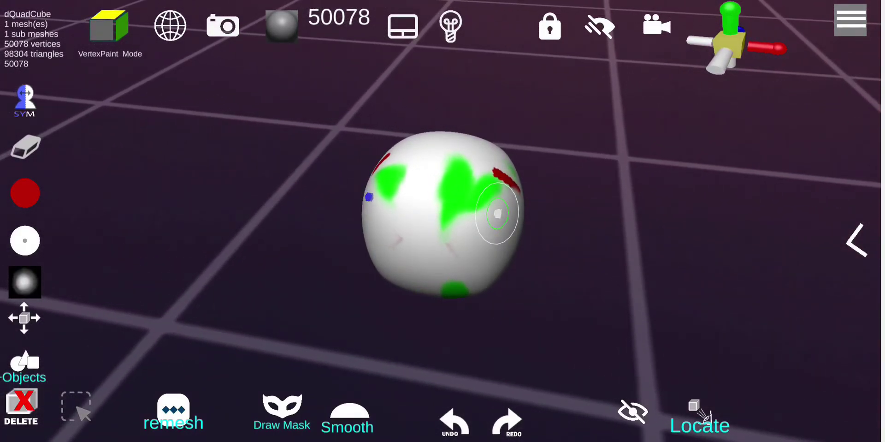
{"action": "left_click", "coordinate": [281, 26]}
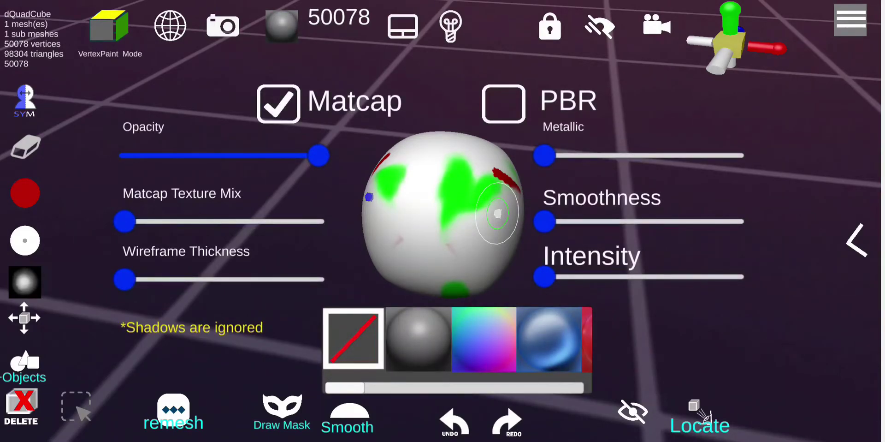
Coat the sphere with the glossy red matcap from the matcap strip and close the material panel.
{"action": "left_click_drag", "start_coordinate": [553, 339], "coordinate": [453, 339]}
{"action": "left_click", "coordinate": [514, 339]}
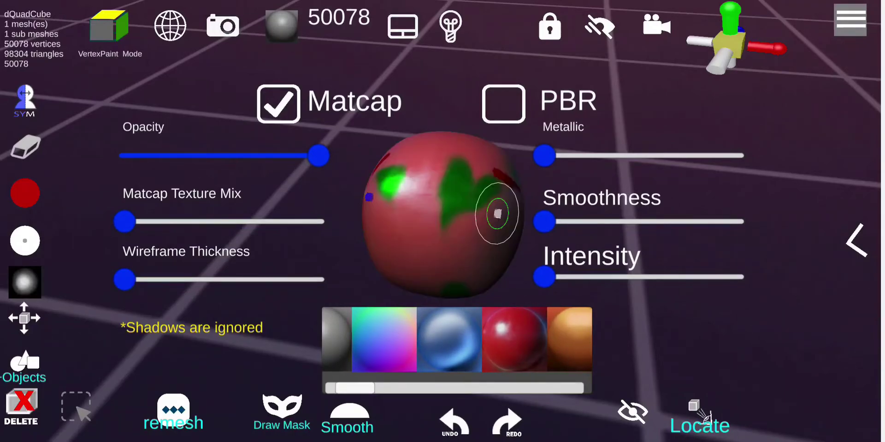
{"action": "left_click", "coordinate": [857, 239]}
{"action": "mouse_move", "coordinate": [618, 312]}
{"action": "left_mouse_down"}
{"action": "mouse_move", "coordinate": [553, 321]}
{"action": "mouse_move", "coordinate": [575, 313]}
{"action": "left_mouse_up"}
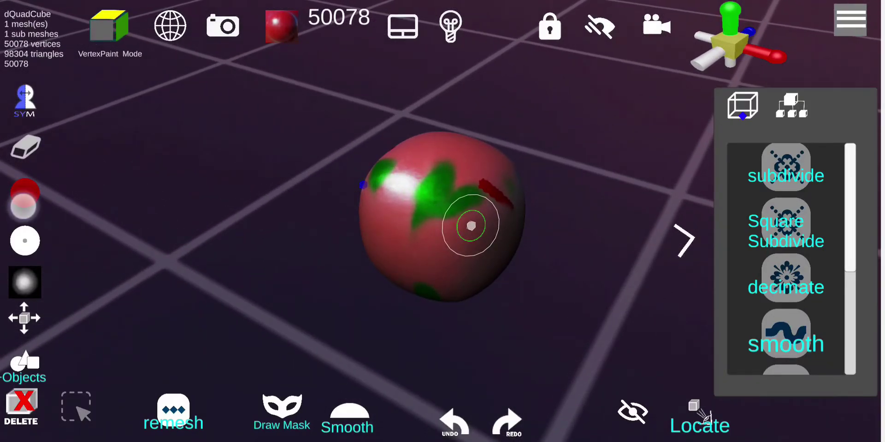
{"action": "left_click", "coordinate": [25, 189]}
Switch back to Vertex Paint with a gold paint colour (#DB9A07).
{"action": "left_click", "coordinate": [177, 90]}
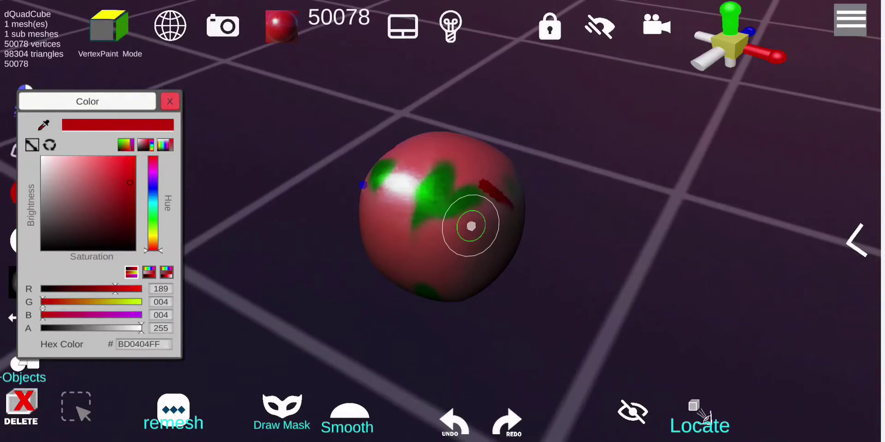
{"action": "left_click", "coordinate": [170, 101]}
{"action": "left_click", "coordinate": [25, 147]}
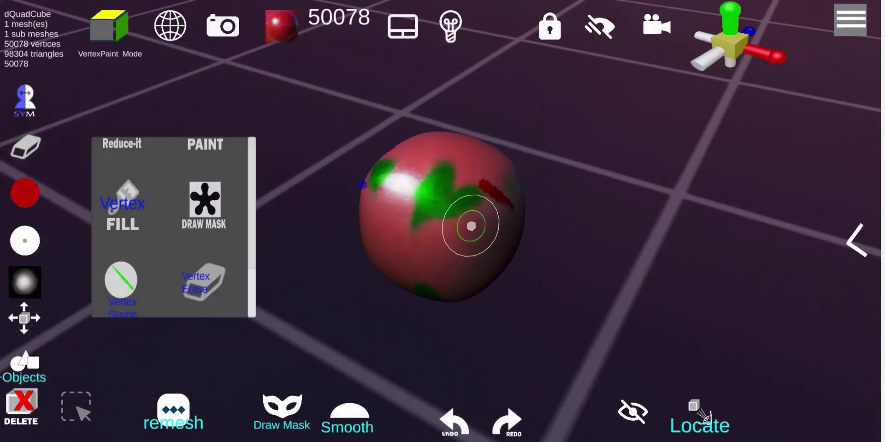
{"action": "left_click_drag", "start_coordinate": [173, 207], "coordinate": [173, 261]}
{"action": "left_click", "coordinate": [198, 152]}
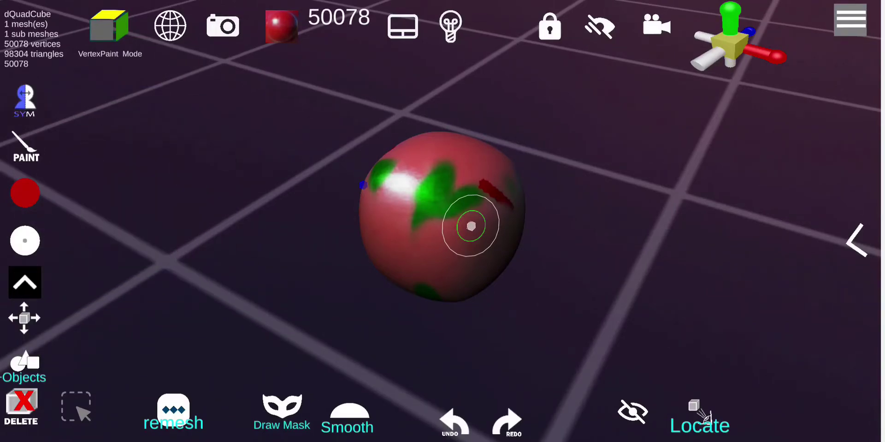
{"action": "left_click", "coordinate": [24, 191]}
{"action": "left_click_drag", "start_coordinate": [152, 249], "coordinate": [152, 240]}
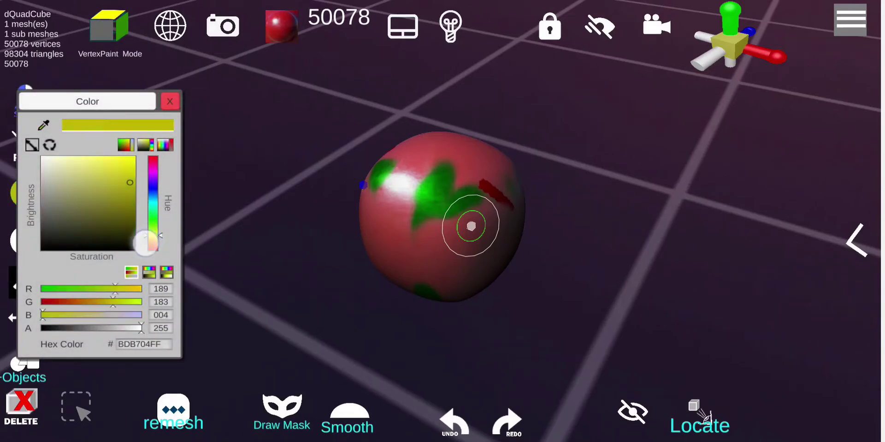
{"action": "left_click", "coordinate": [130, 182]}
{"action": "left_click_drag", "start_coordinate": [130, 182], "coordinate": [129, 172]}
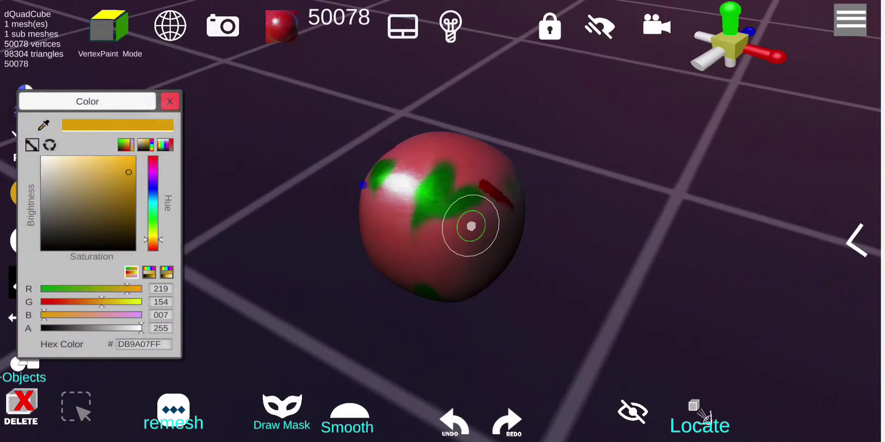
{"action": "left_click", "coordinate": [169, 101]}
Select and apply the soft round brush alpha.
{"action": "mouse_move", "coordinate": [563, 303]}
{"action": "left_mouse_down"}
{"action": "mouse_move", "coordinate": [621, 228]}
{"action": "mouse_move", "coordinate": [450, 216]}
{"action": "mouse_move", "coordinate": [490, 207]}
{"action": "mouse_move", "coordinate": [454, 237]}
{"action": "mouse_move", "coordinate": [616, 272]}
{"action": "mouse_move", "coordinate": [524, 277]}
{"action": "left_mouse_up"}
{"action": "left_click", "coordinate": [24, 317]}
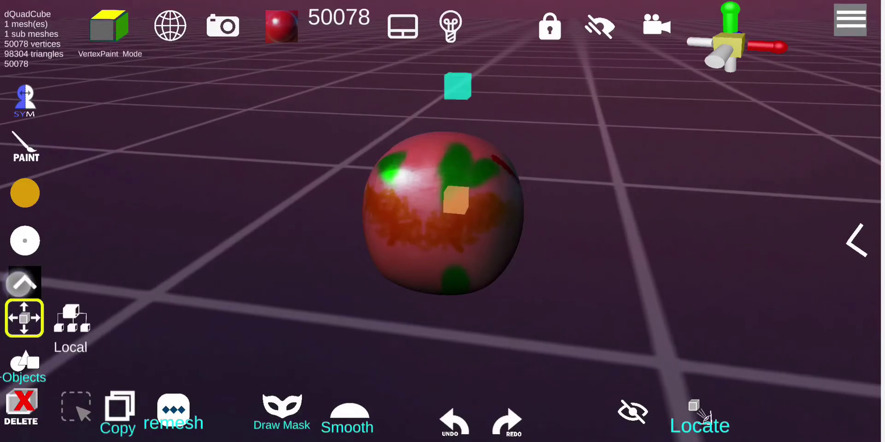
{"action": "left_click", "coordinate": [24, 282]}
{"action": "left_click_drag", "start_coordinate": [540, 344], "coordinate": [621, 343]}
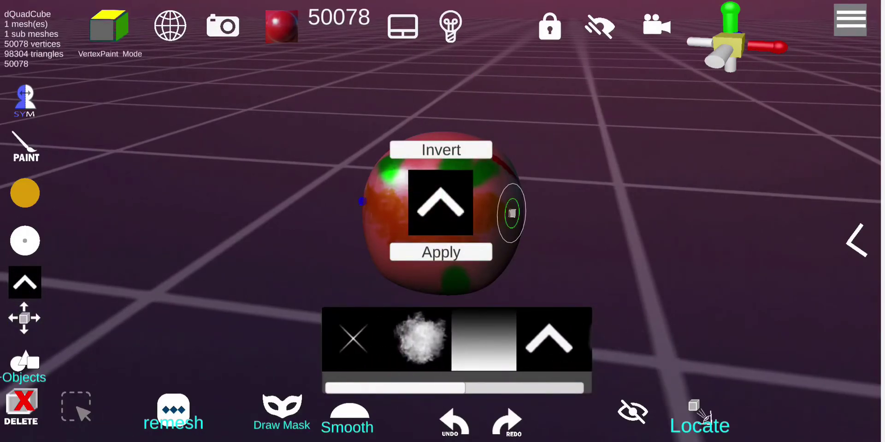
{"action": "left_click_drag", "start_coordinate": [549, 341], "coordinate": [451, 346]}
{"action": "left_click", "coordinate": [475, 337]}
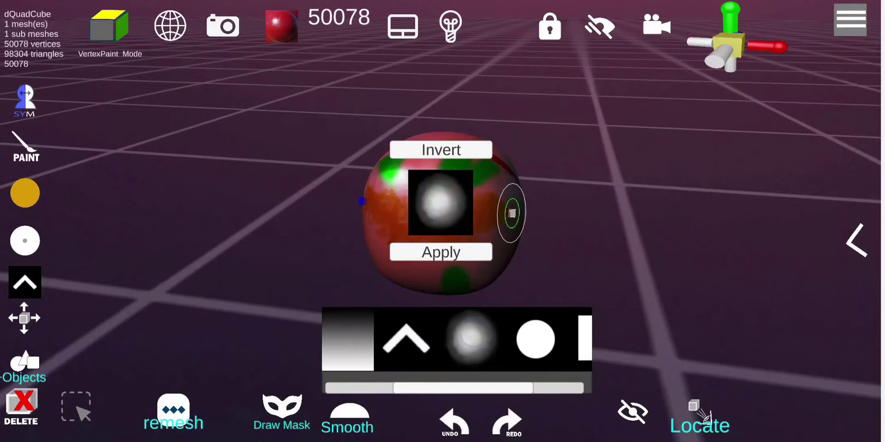
{"action": "left_click", "coordinate": [468, 249]}
Brush orange streaks across the upper right of the sphere.
{"action": "mouse_move", "coordinate": [581, 237]}
{"action": "left_mouse_down"}
{"action": "mouse_move", "coordinate": [476, 280]}
{"action": "mouse_move", "coordinate": [552, 269]}
{"action": "mouse_move", "coordinate": [470, 292]}
{"action": "mouse_move", "coordinate": [443, 258]}
{"action": "left_mouse_up"}
{"action": "left_click_drag", "start_coordinate": [474, 184], "coordinate": [433, 251]}
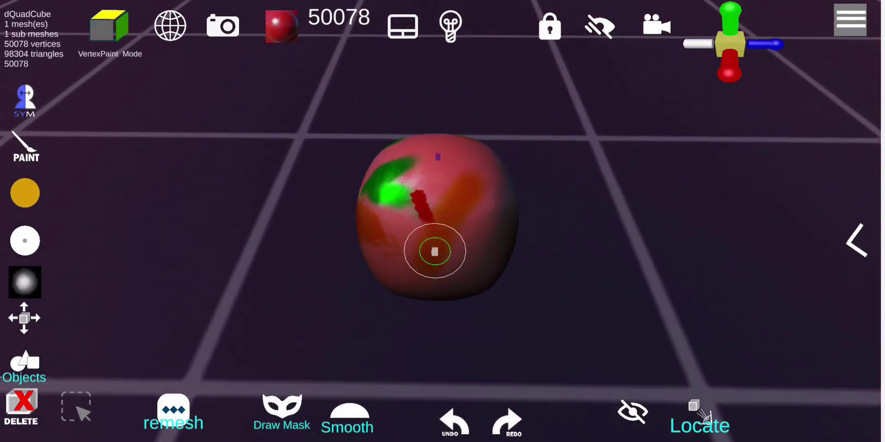
{"action": "mouse_move", "coordinate": [666, 263]}
{"action": "left_mouse_down"}
{"action": "mouse_move", "coordinate": [623, 223]}
{"action": "mouse_move", "coordinate": [607, 267]}
{"action": "mouse_move", "coordinate": [552, 299]}
{"action": "left_mouse_up"}
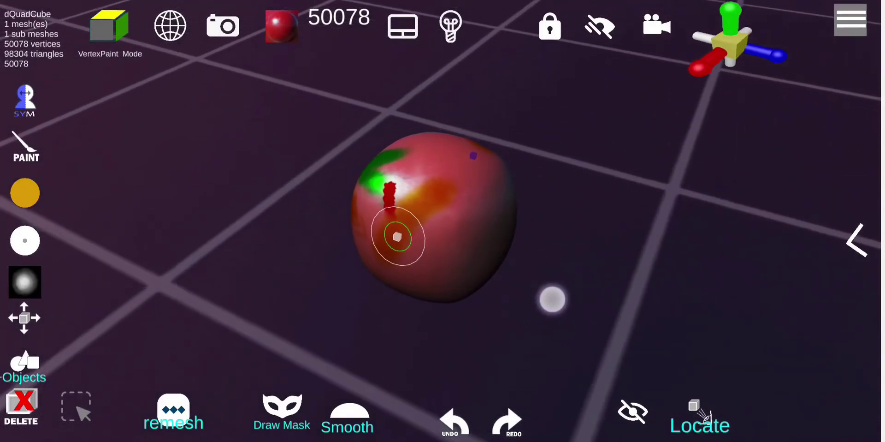
{"action": "left_click", "coordinate": [281, 26]}
Set the matcap to none and Fill the whole sphere with the gold paint.
{"action": "left_click_drag", "start_coordinate": [415, 339], "coordinate": [568, 339]}
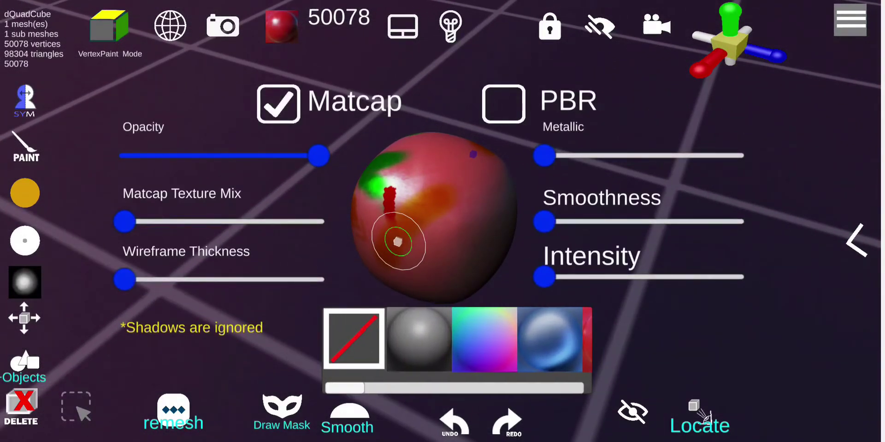
{"action": "left_click", "coordinate": [353, 339]}
{"action": "left_click", "coordinate": [857, 240]}
{"action": "left_click_drag", "start_coordinate": [564, 287], "coordinate": [645, 262]}
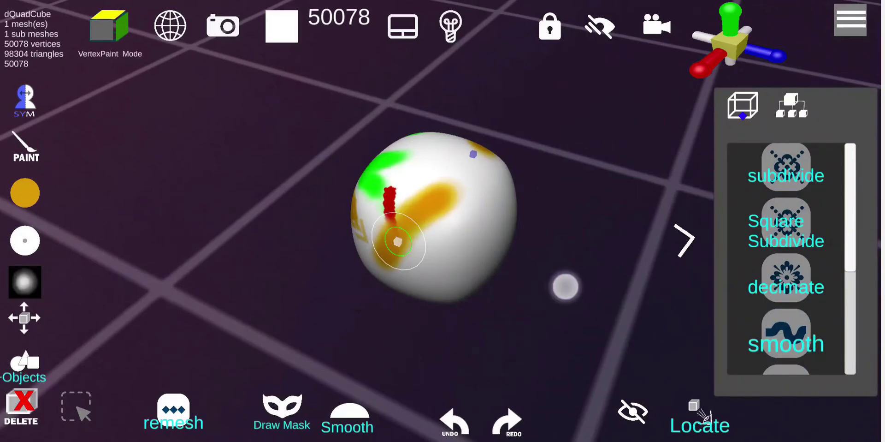
{"action": "left_click", "coordinate": [25, 145]}
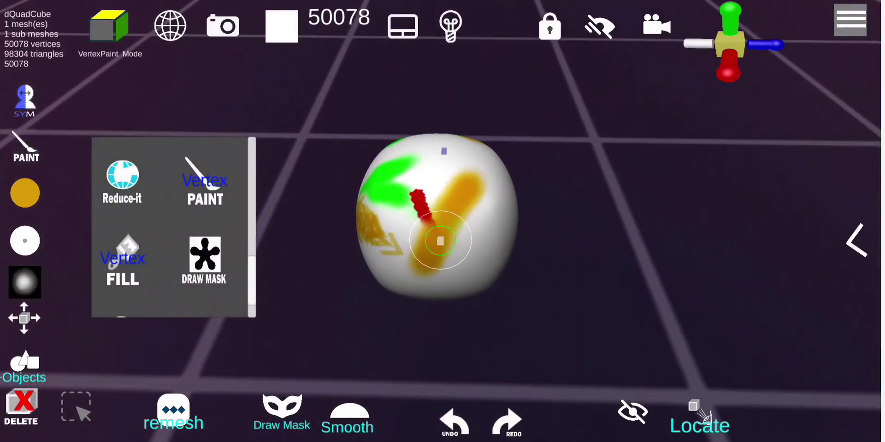
{"action": "left_click", "coordinate": [122, 260]}
{"action": "left_click", "coordinate": [440, 240]}
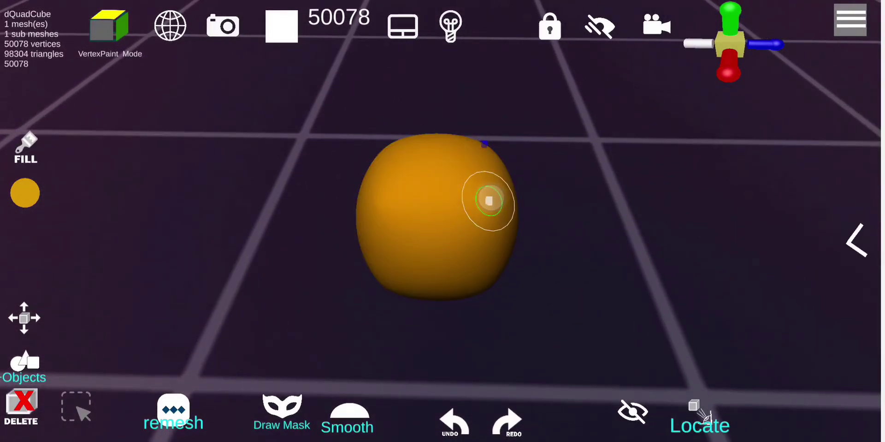
Apply the glossy red matcap to the filled sphere after trying rainbow and blue.
{"action": "left_click", "coordinate": [276, 30]}
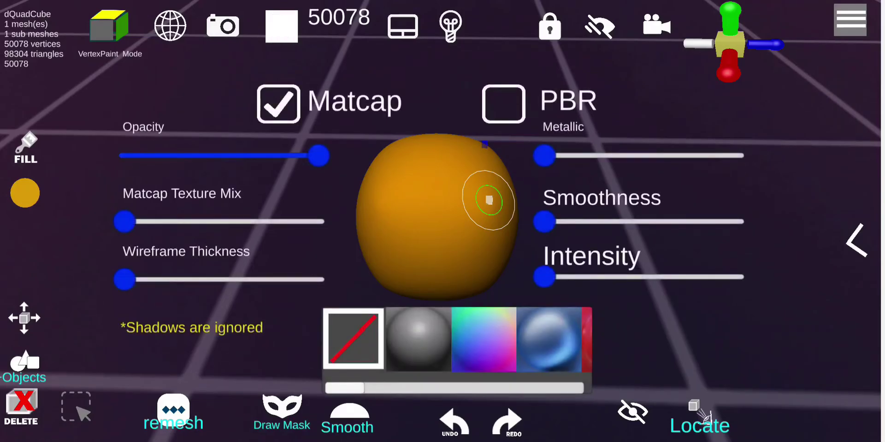
{"action": "left_click", "coordinate": [485, 339]}
{"action": "left_click", "coordinate": [549, 339]}
{"action": "left_click_drag", "start_coordinate": [549, 339], "coordinate": [457, 339]}
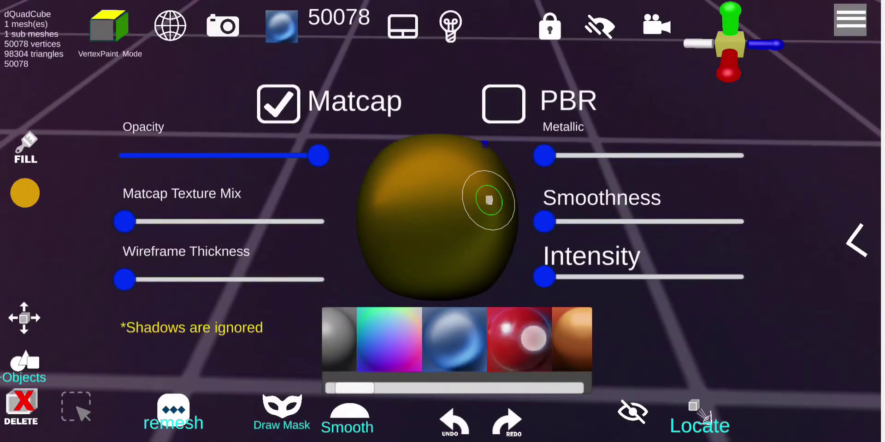
{"action": "left_click", "coordinate": [519, 339]}
{"action": "left_click", "coordinate": [857, 239]}
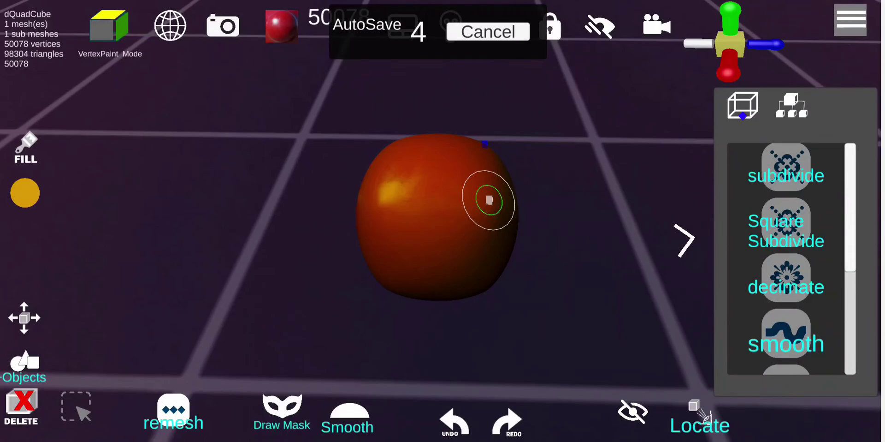
Set the paint colour to white FFFFFFFF and cancel the pending autosave.
{"action": "left_click", "coordinate": [25, 193]}
{"action": "left_click", "coordinate": [32, 144]}
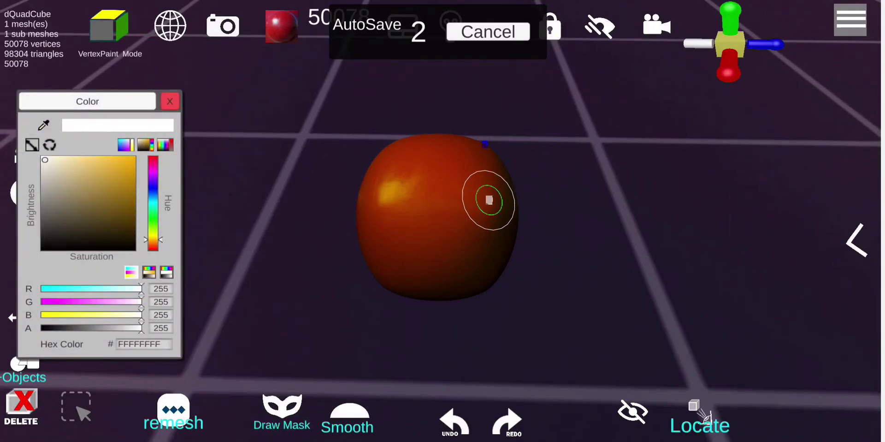
{"action": "left_click", "coordinate": [170, 101]}
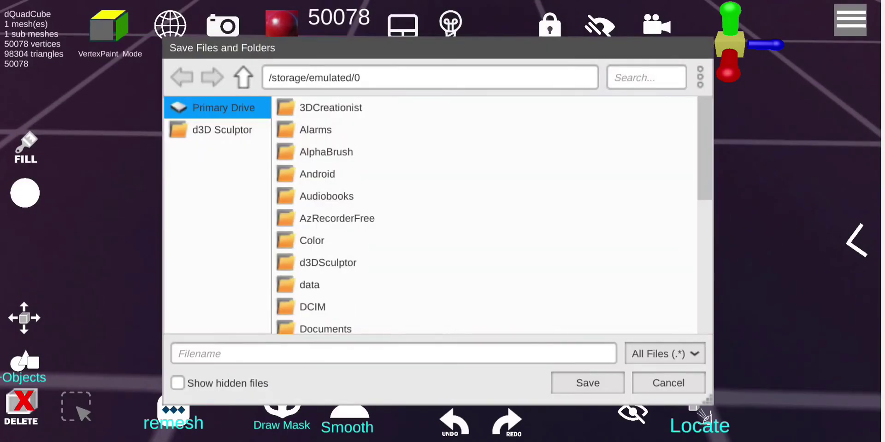
{"action": "left_click", "coordinate": [668, 382]}
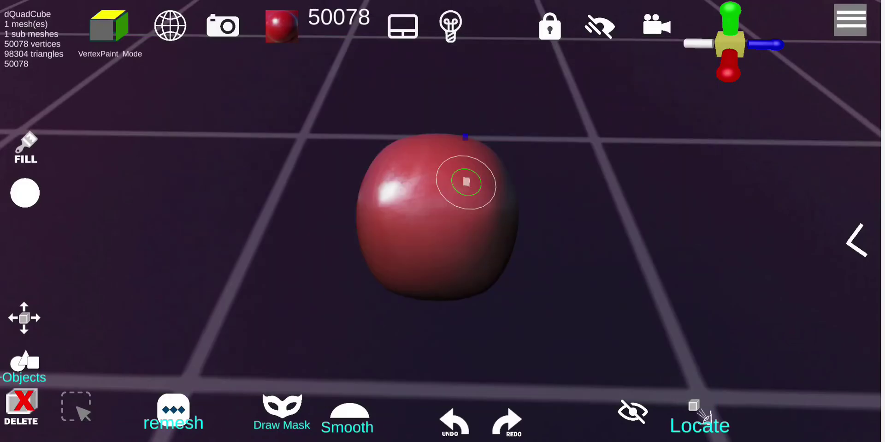
{"action": "left_click", "coordinate": [281, 26]}
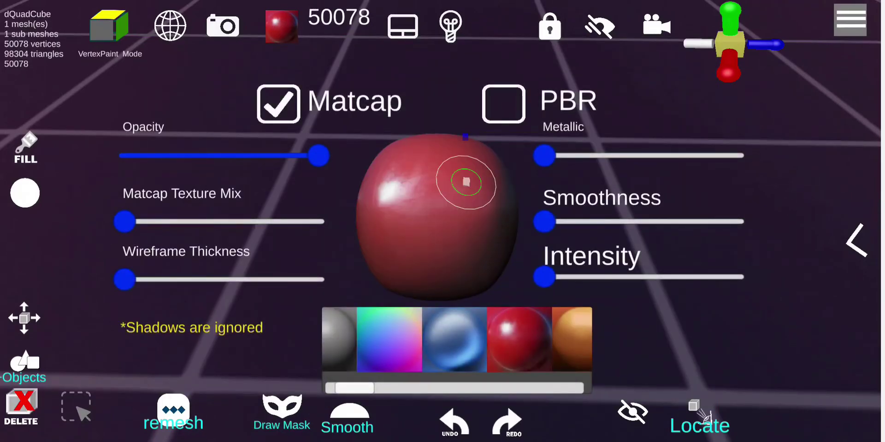
{"action": "left_click", "coordinate": [853, 243]}
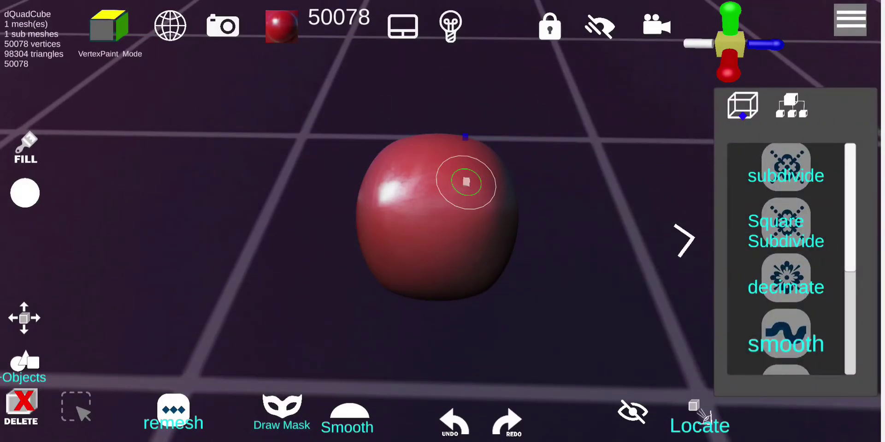
{"action": "left_click", "coordinate": [282, 26]}
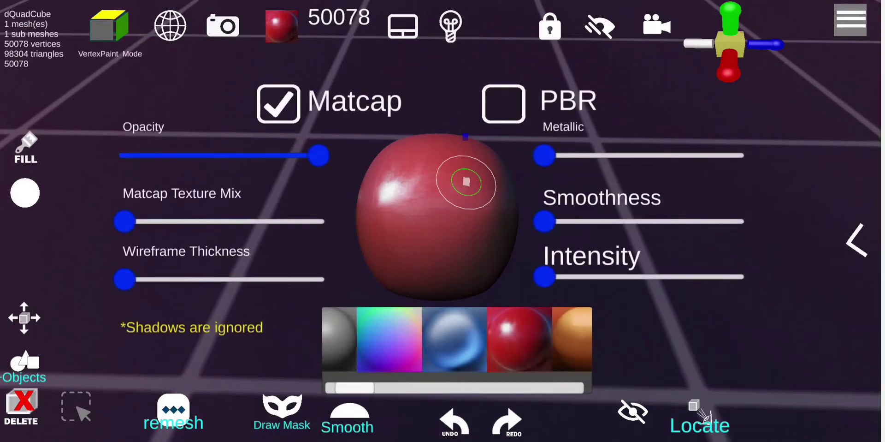
{"action": "mouse_move", "coordinate": [318, 222]}
{"action": "left_mouse_down"}
{"action": "mouse_move", "coordinate": [199, 222]}
{"action": "mouse_move", "coordinate": [353, 231]}
{"action": "left_mouse_up"}
{"action": "left_click", "coordinate": [856, 240]}
{"action": "mouse_move", "coordinate": [556, 302]}
{"action": "left_mouse_down"}
{"action": "mouse_move", "coordinate": [585, 249]}
{"action": "mouse_move", "coordinate": [640, 269]}
{"action": "left_mouse_up"}
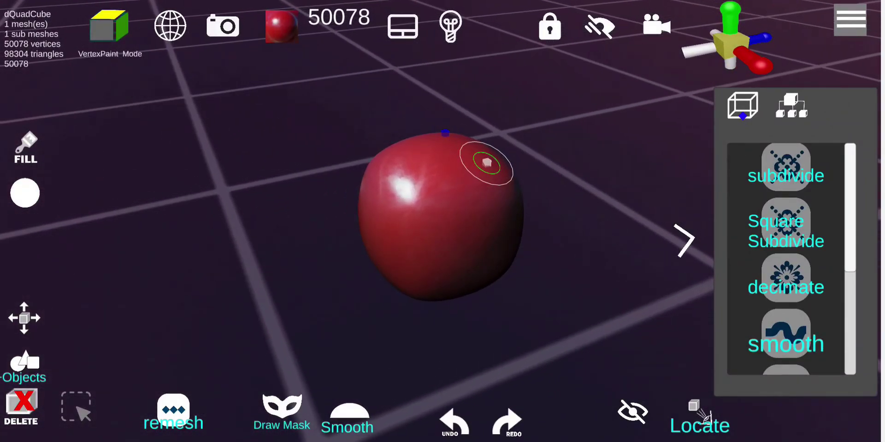